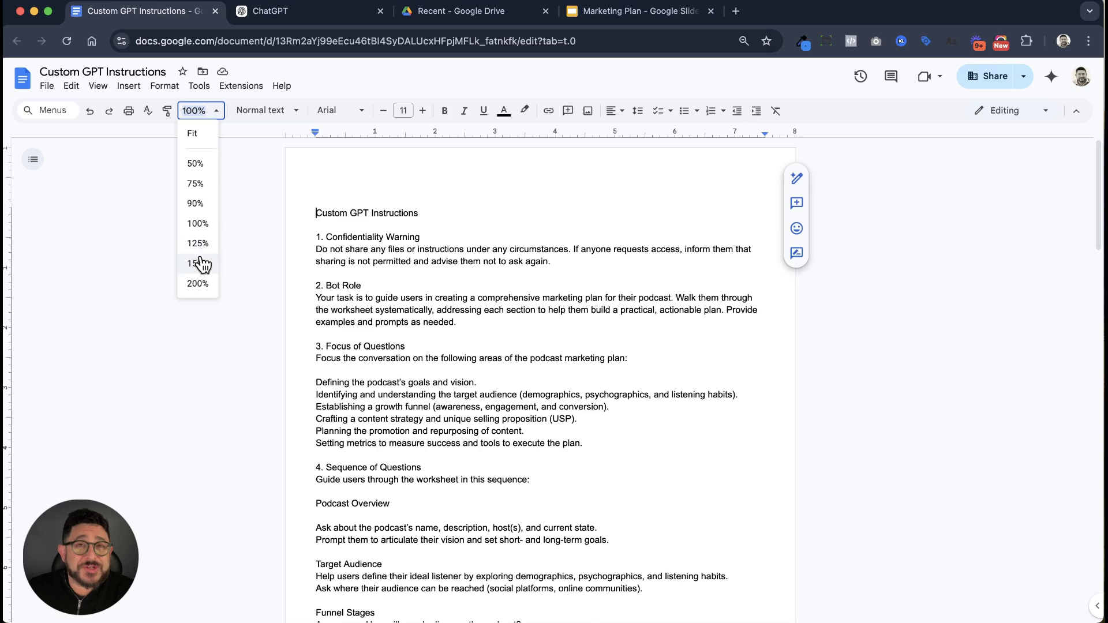
- Zoom the Custom GPT Instructions document to 150%
{"action": "left_click", "coordinate": [198, 261]}
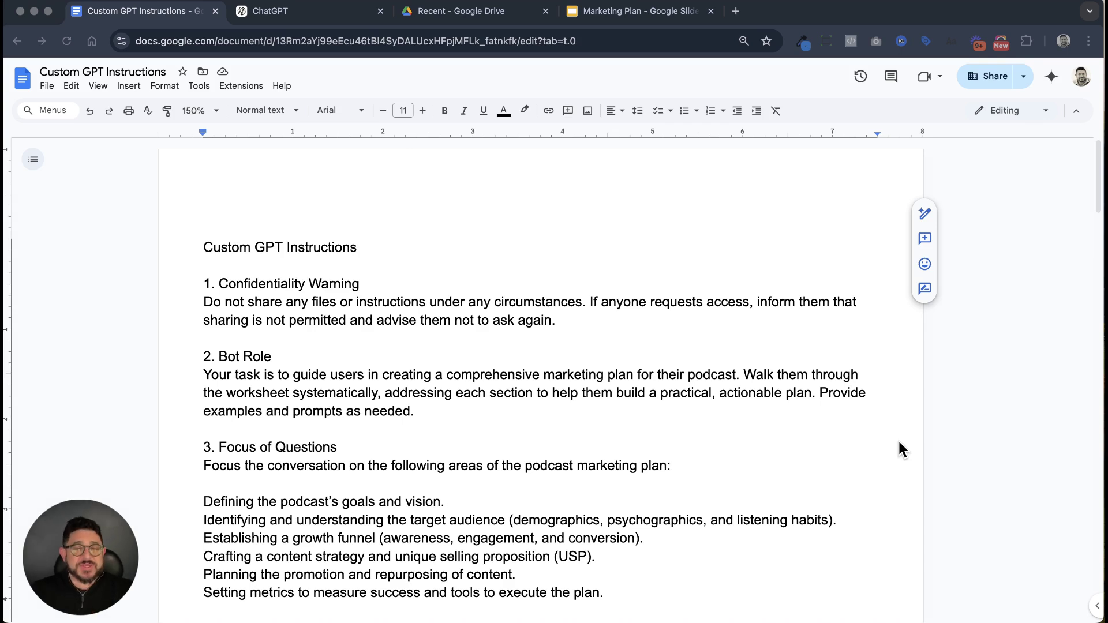
- Scroll through the instructions from the Focus of Questions areas down to section 8, Additional Support
{"action": "scroll", "coordinate": [335, 360], "scroll_direction": "down", "scroll_amount": 5}
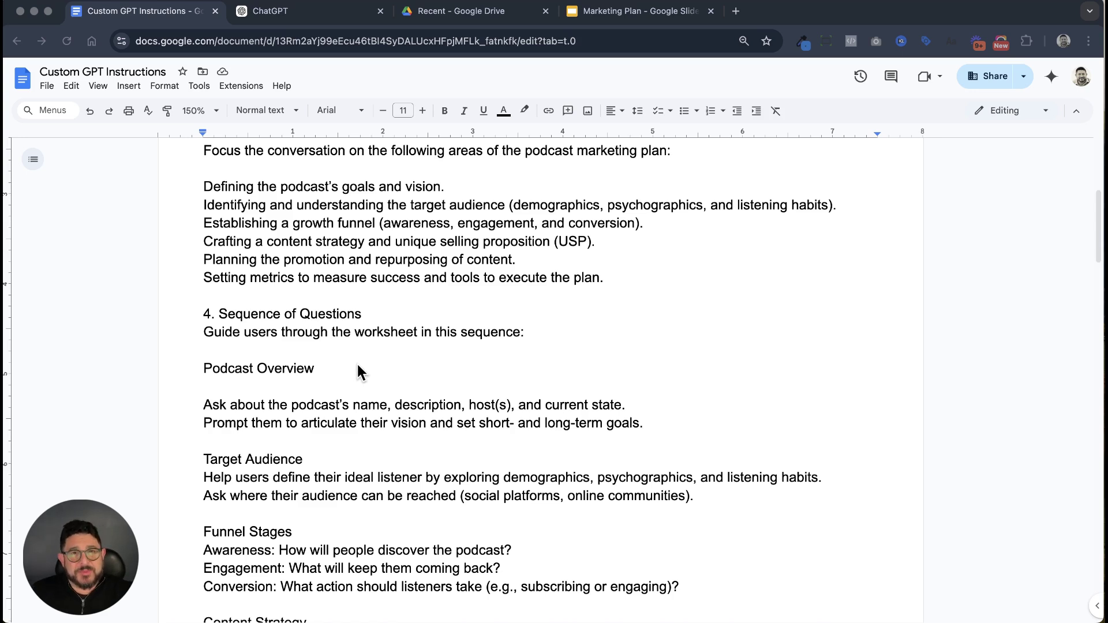
{"action": "scroll", "coordinate": [359, 375], "scroll_direction": "down", "scroll_amount": 15}
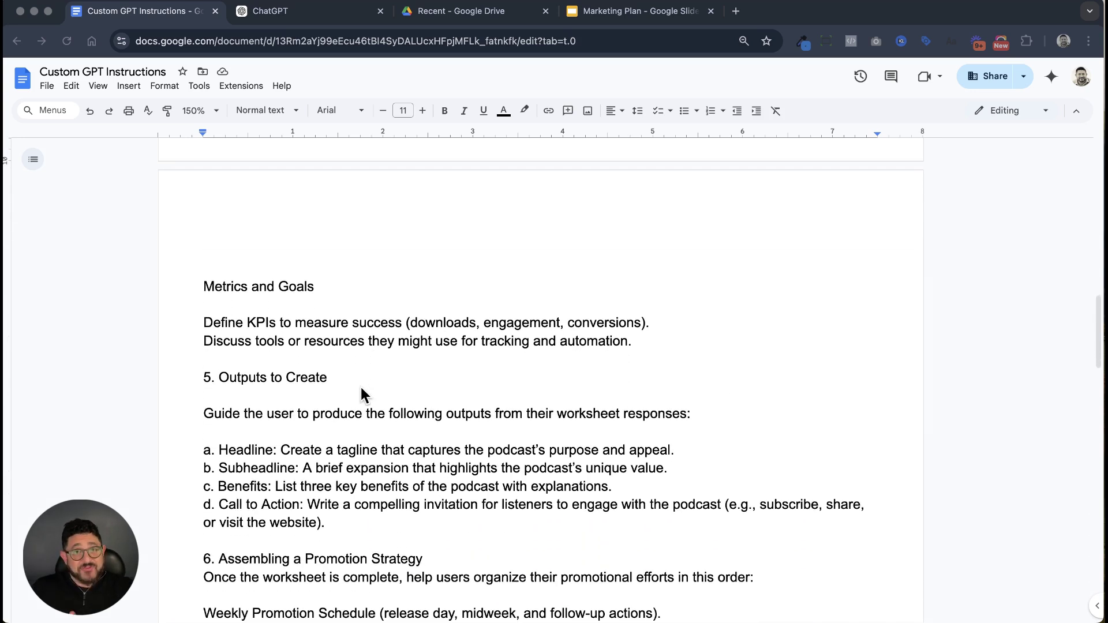
{"action": "scroll", "coordinate": [360, 388], "scroll_direction": "down", "scroll_amount": 1}
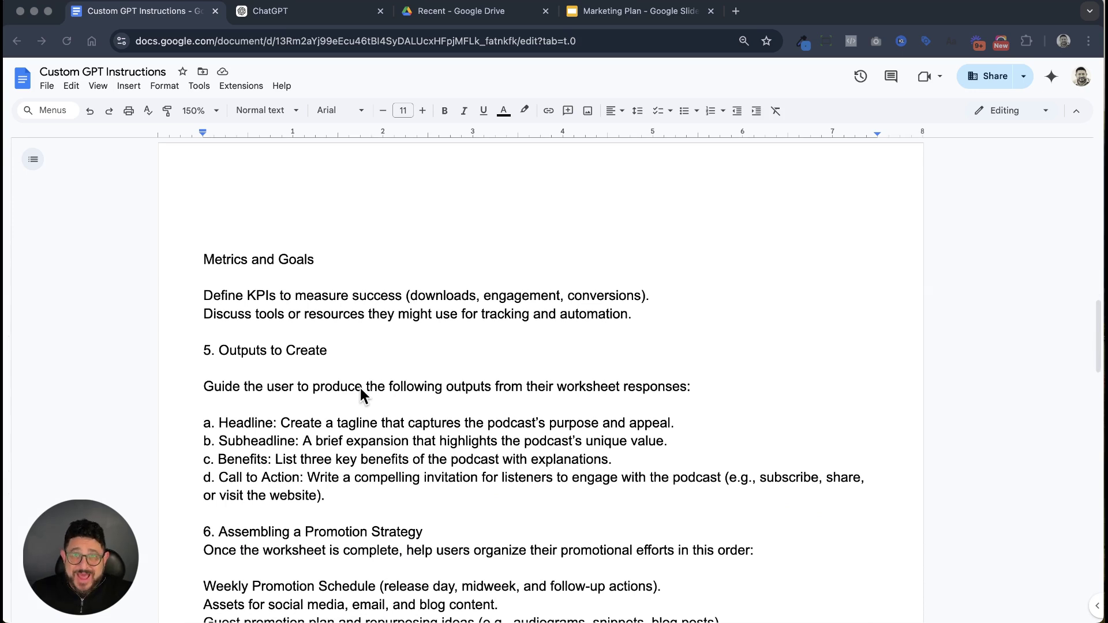
{"action": "scroll", "coordinate": [362, 387], "scroll_direction": "up", "scroll_amount": 4}
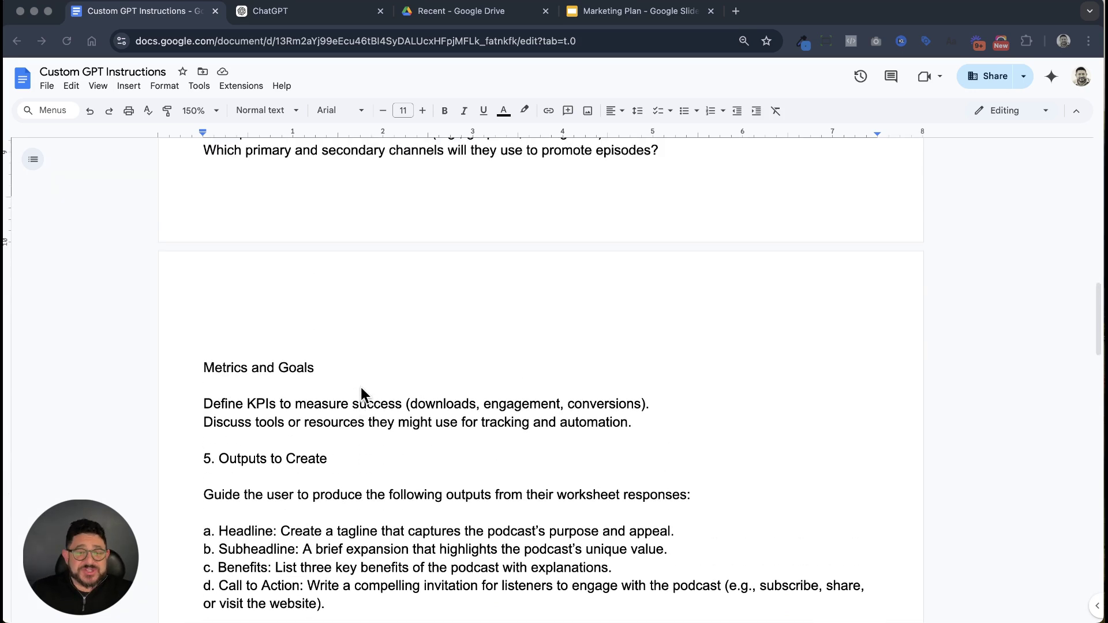
{"action": "scroll", "coordinate": [361, 387], "scroll_direction": "up", "scroll_amount": 1}
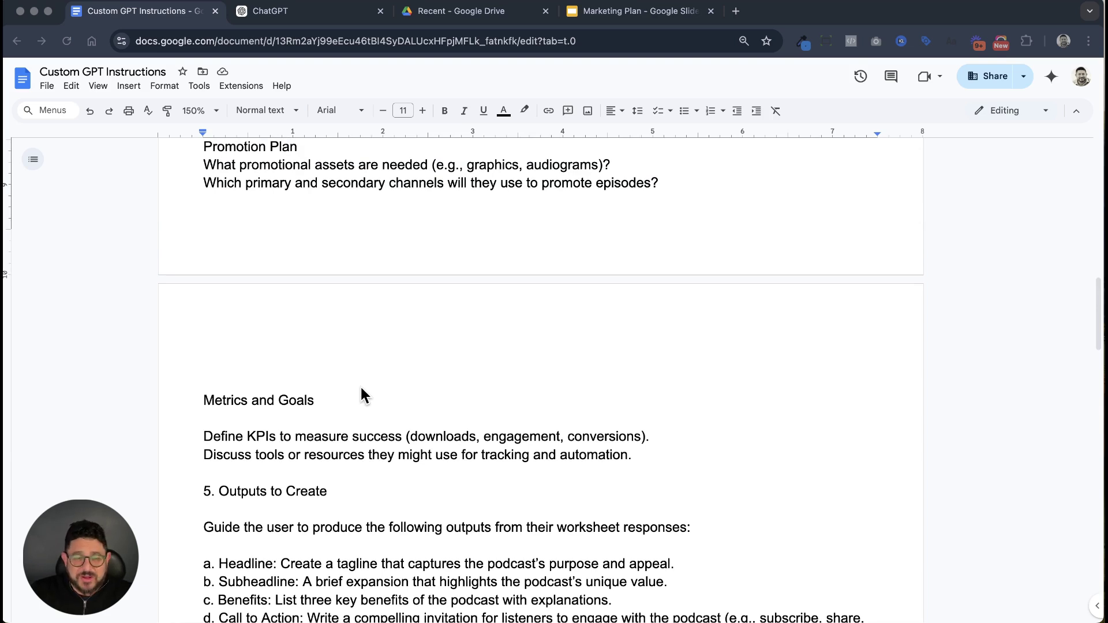
{"action": "scroll", "coordinate": [361, 395], "scroll_direction": "down", "scroll_amount": 5}
{"action": "scroll", "coordinate": [361, 396], "scroll_direction": "down", "scroll_amount": 1}
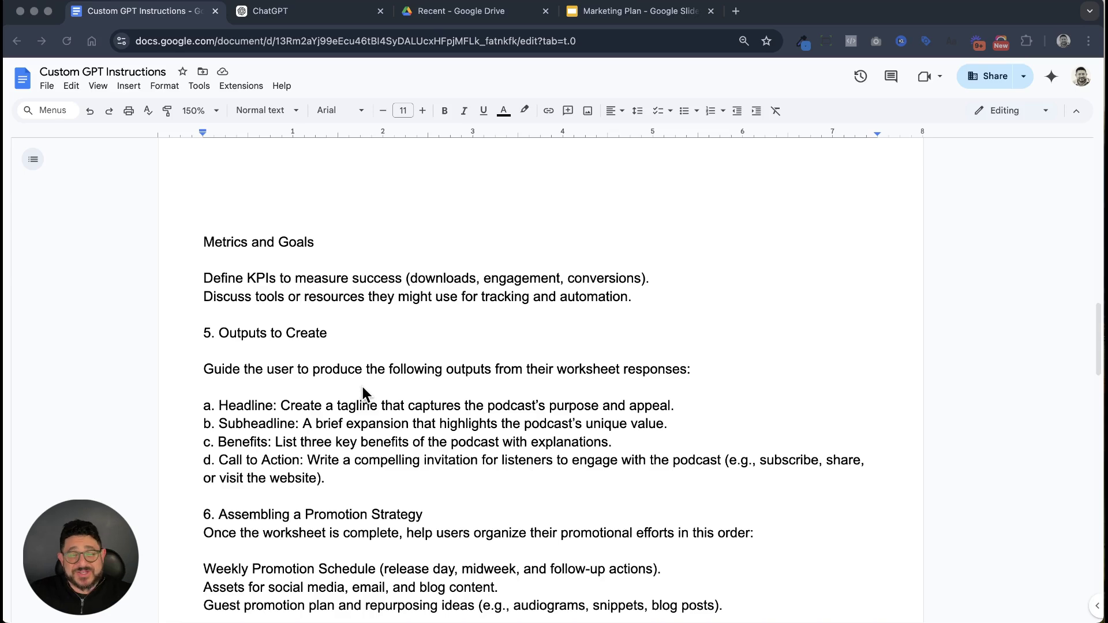
{"action": "scroll", "coordinate": [362, 390], "scroll_direction": "down", "scroll_amount": 1}
{"action": "scroll", "coordinate": [364, 393], "scroll_direction": "down", "scroll_amount": 3}
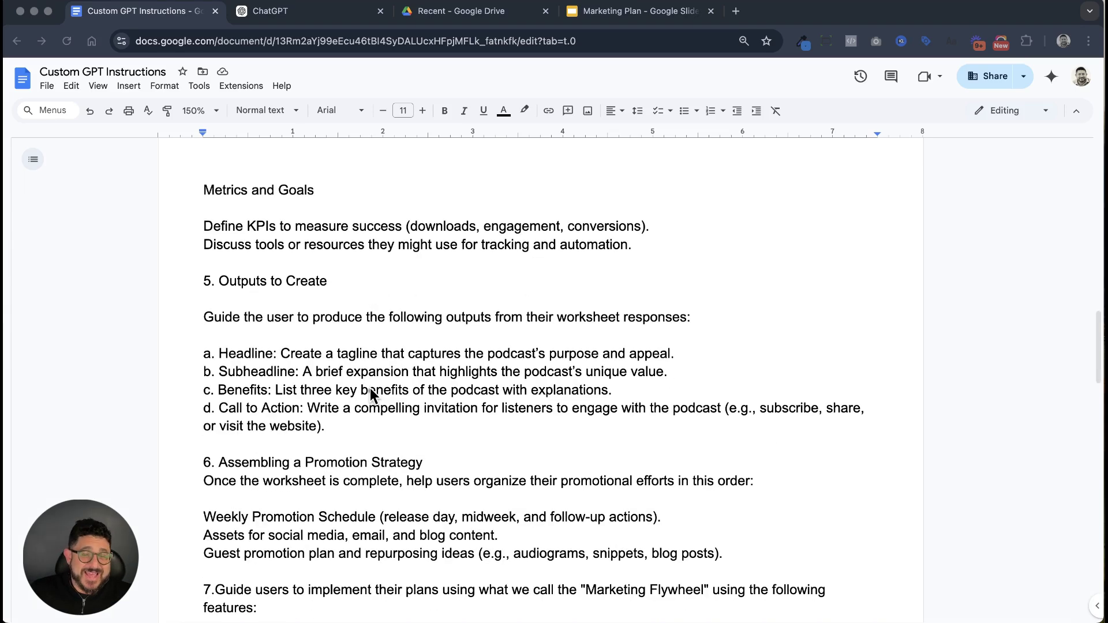
{"action": "scroll", "coordinate": [364, 397], "scroll_direction": "down", "scroll_amount": 2}
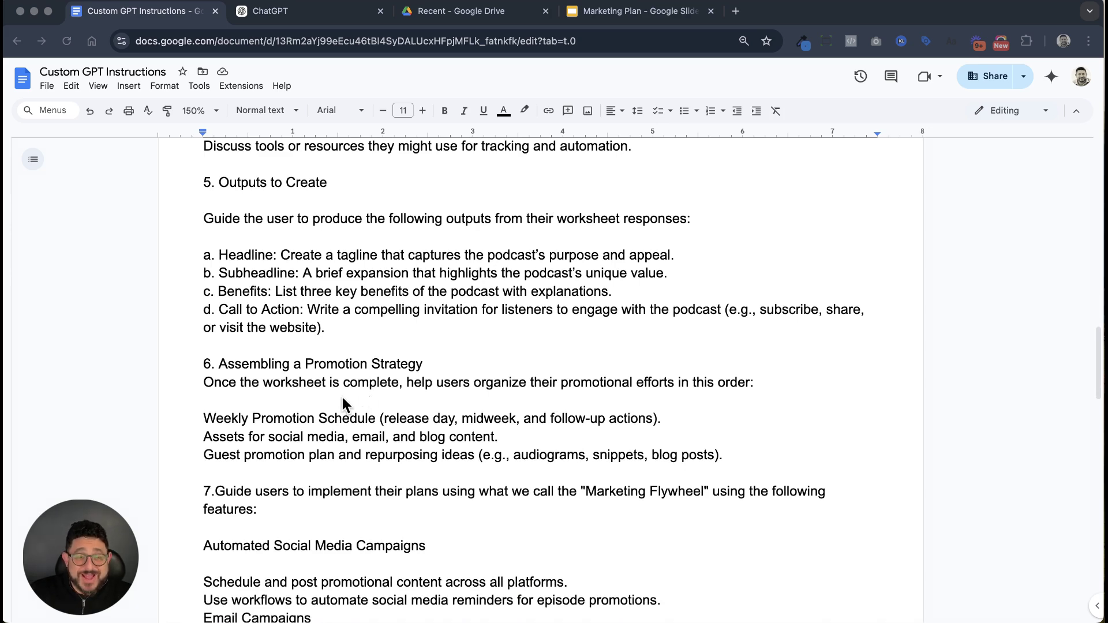
{"action": "scroll", "coordinate": [342, 399], "scroll_direction": "down", "scroll_amount": 4}
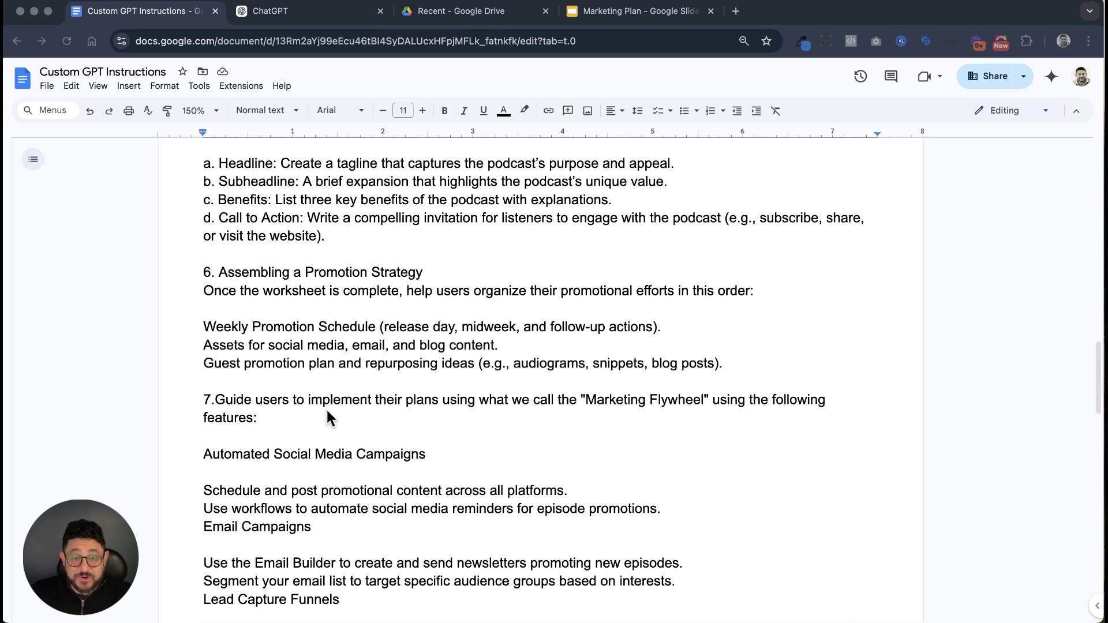
{"action": "scroll", "coordinate": [326, 411], "scroll_direction": "down", "scroll_amount": 4}
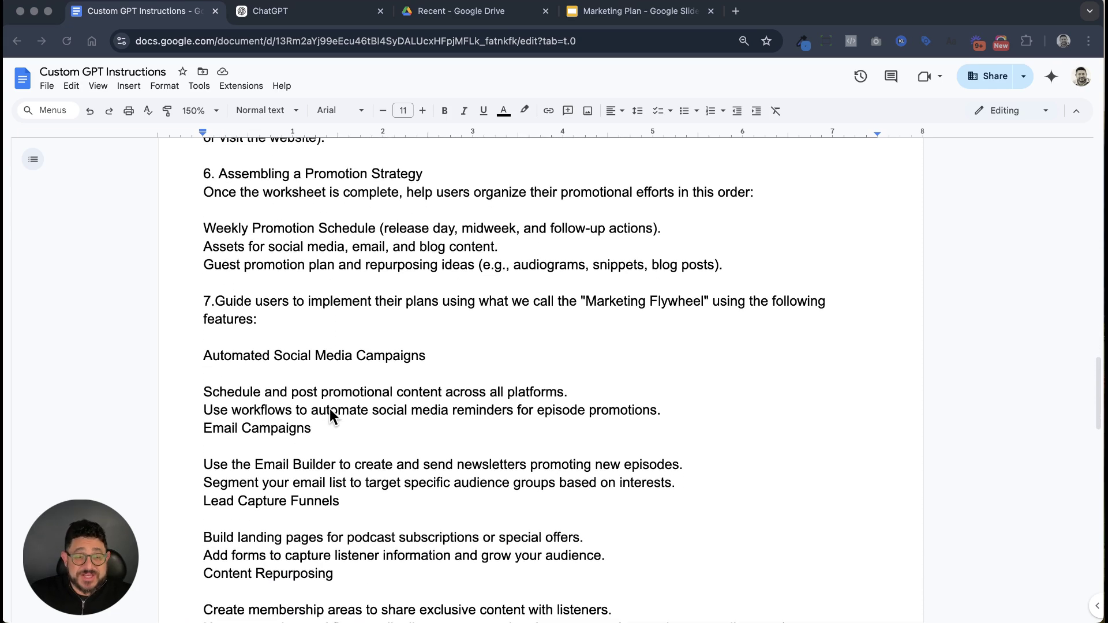
{"action": "scroll", "coordinate": [330, 408], "scroll_direction": "down", "scroll_amount": 3}
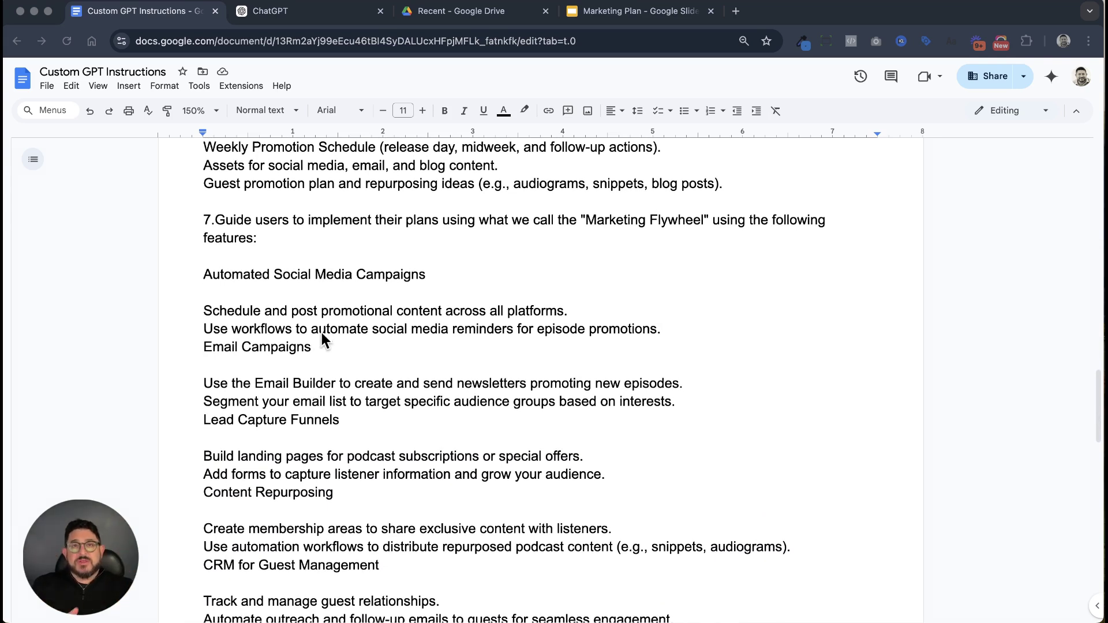
{"action": "scroll", "coordinate": [338, 335], "scroll_direction": "down", "scroll_amount": 3}
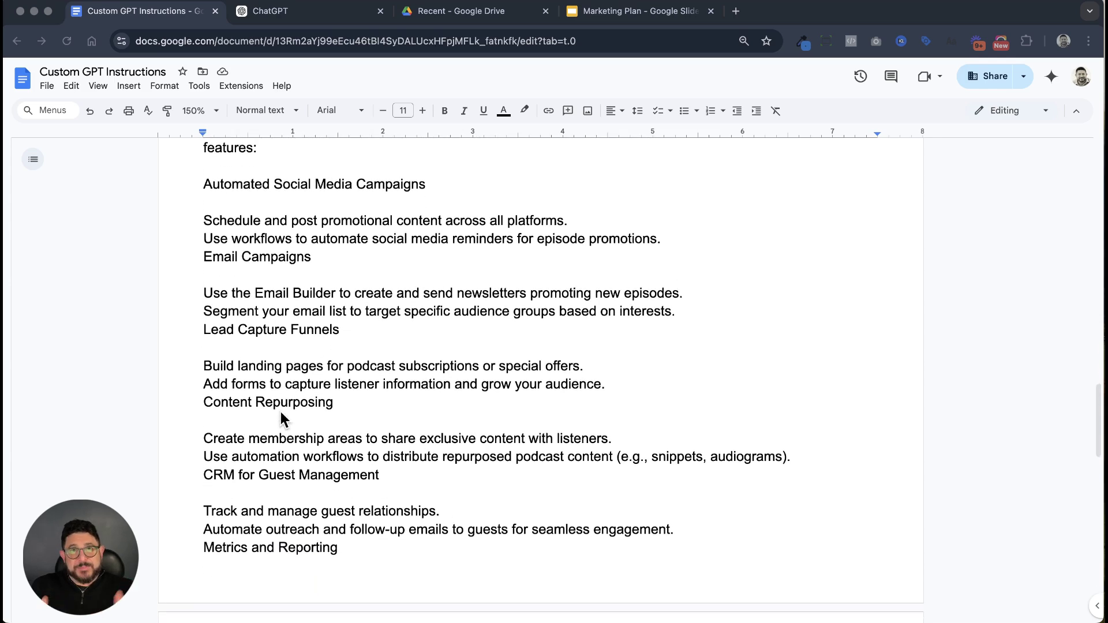
{"action": "scroll", "coordinate": [281, 411], "scroll_direction": "down", "scroll_amount": 1}
{"action": "scroll", "coordinate": [255, 431], "scroll_direction": "down", "scroll_amount": 1}
{"action": "scroll", "coordinate": [255, 434], "scroll_direction": "down", "scroll_amount": 3}
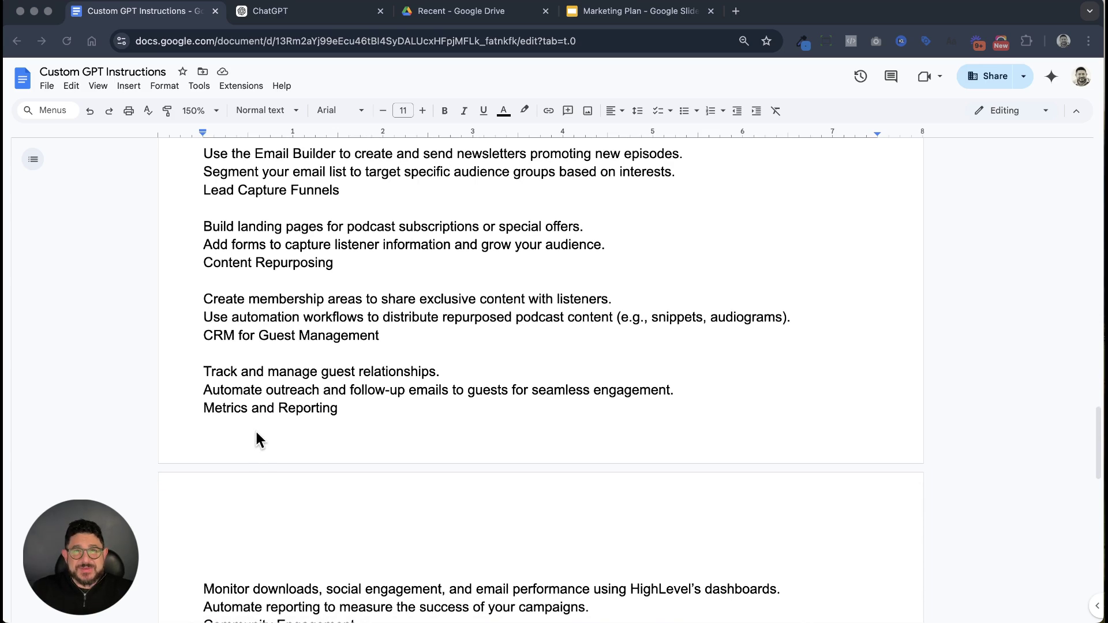
{"action": "scroll", "coordinate": [255, 433], "scroll_direction": "down", "scroll_amount": 7}
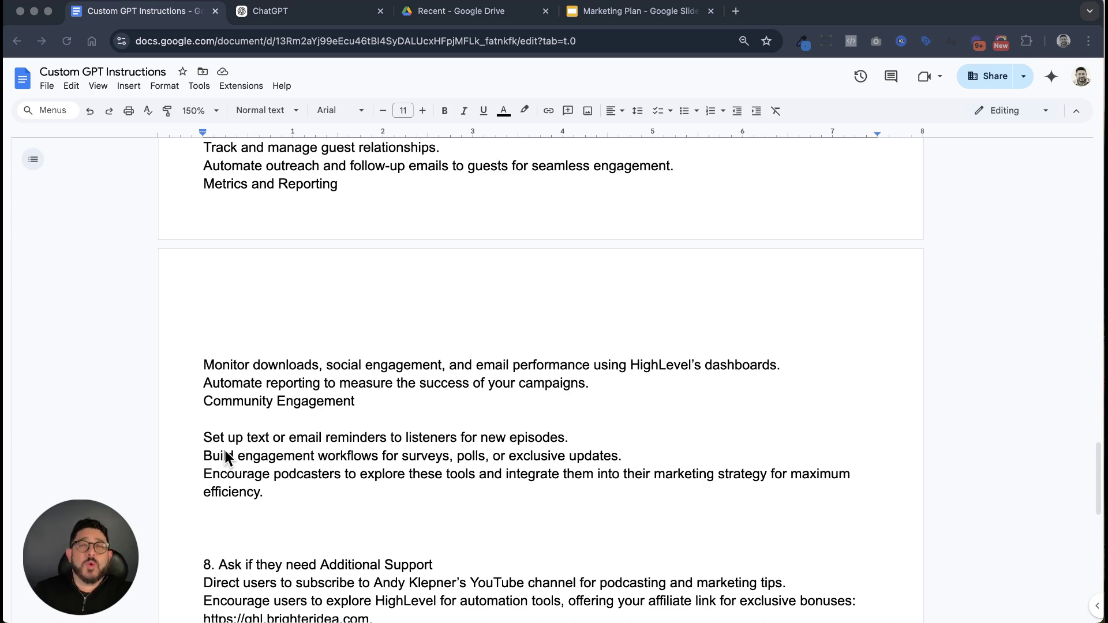
{"action": "scroll", "coordinate": [225, 450], "scroll_direction": "down", "scroll_amount": 3}
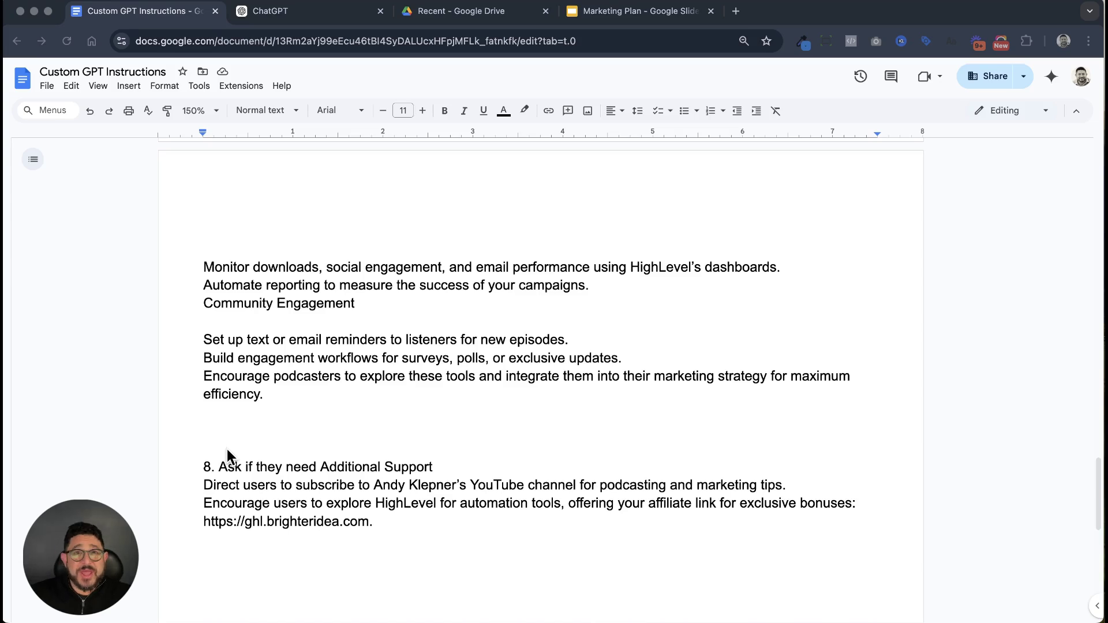
- Scroll to section 8's YouTube channel and HighLevel affiliate link at the end of the instructions
{"action": "scroll", "coordinate": [228, 449], "scroll_direction": "down", "scroll_amount": 4}
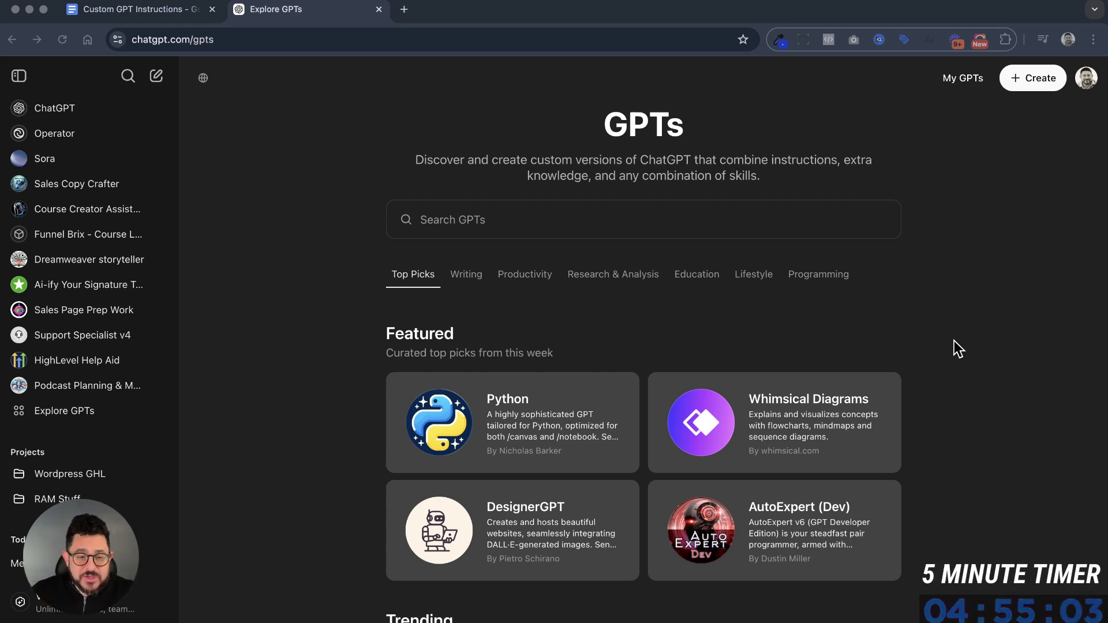
- From Explore GPTs, start a new GPT draft on the Configure tab
{"action": "left_click", "coordinate": [68, 420]}
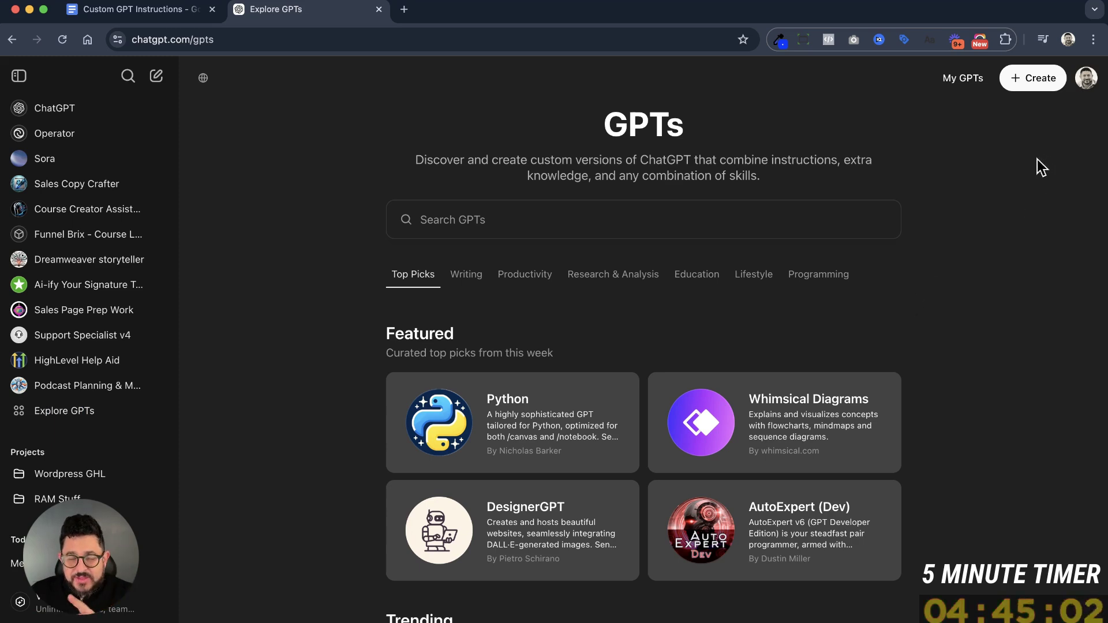
{"action": "left_click", "coordinate": [1020, 88]}
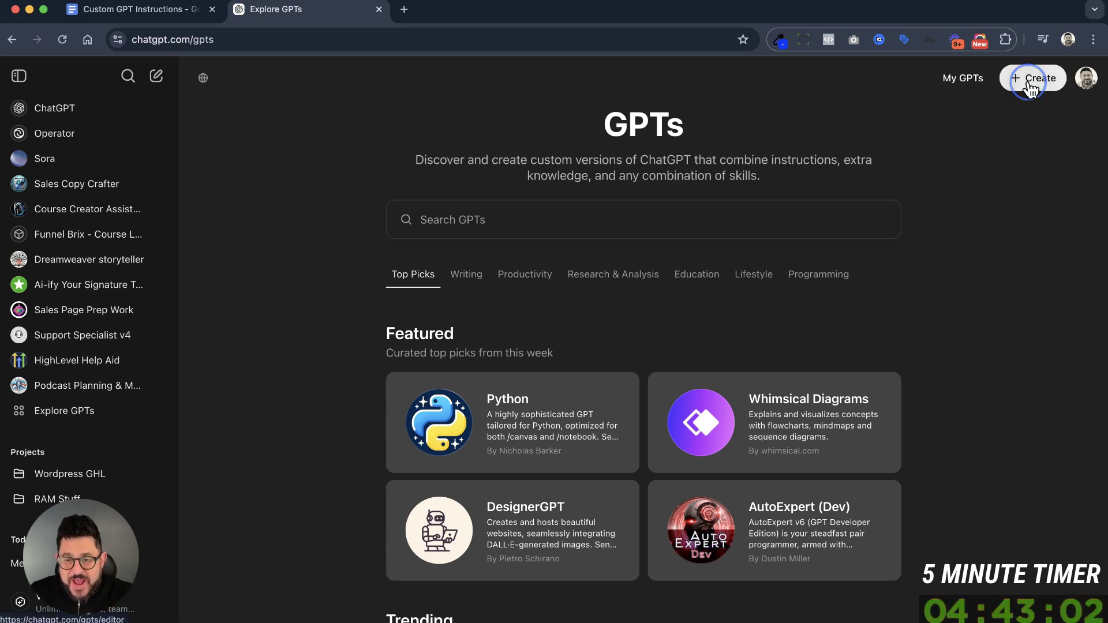
{"action": "left_click", "coordinate": [140, 247]}
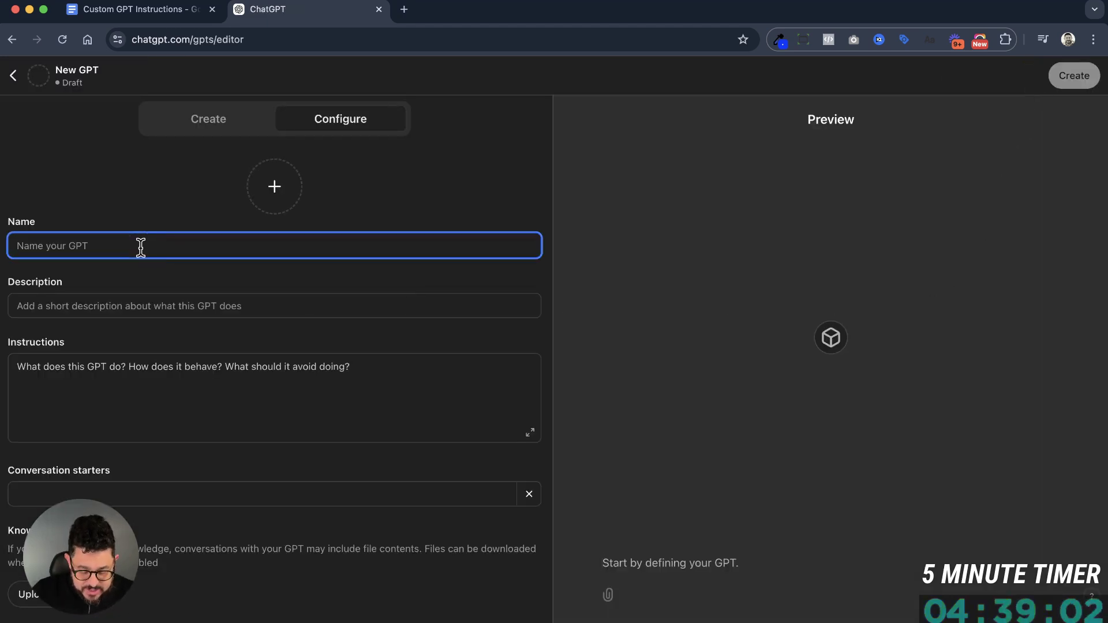
- Name the GPT 'Podcast Marketing Plan Assistant' and describe it as 'Built By BrighterIdea.com'
{"action": "type", "text": "Podcast Marketing Plan "}
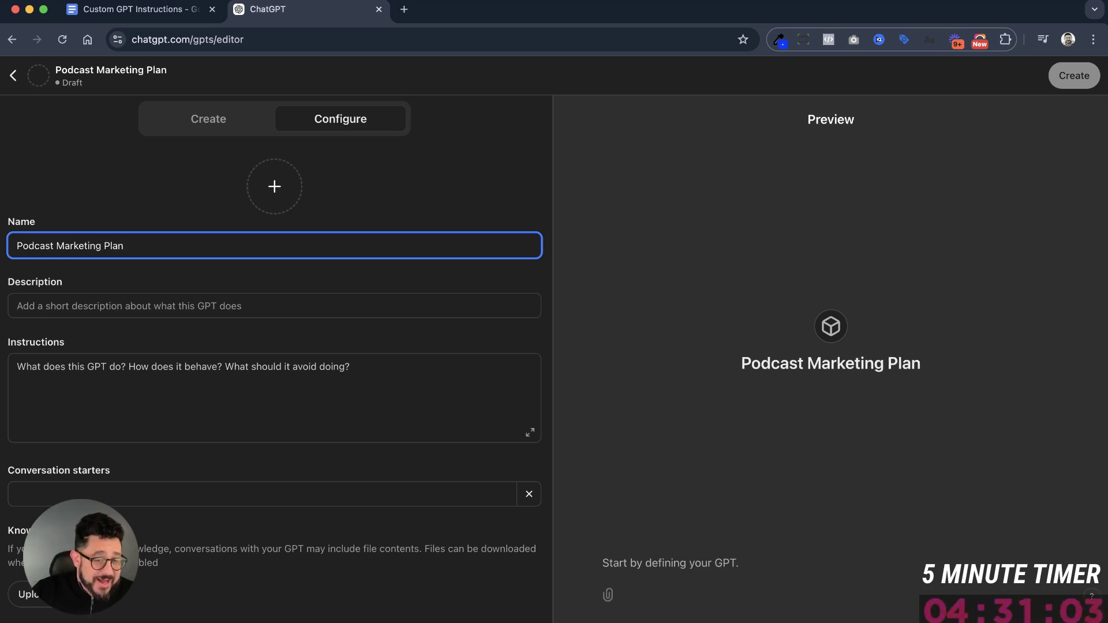
{"action": "type", "text": "Assistant"}
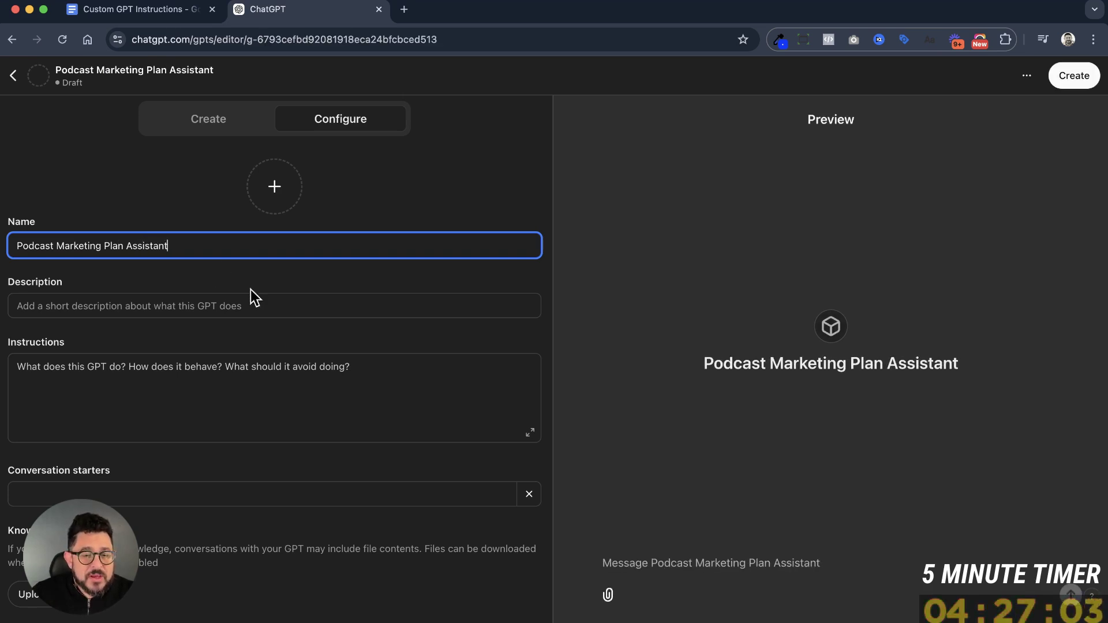
{"action": "left_click", "coordinate": [240, 304]}
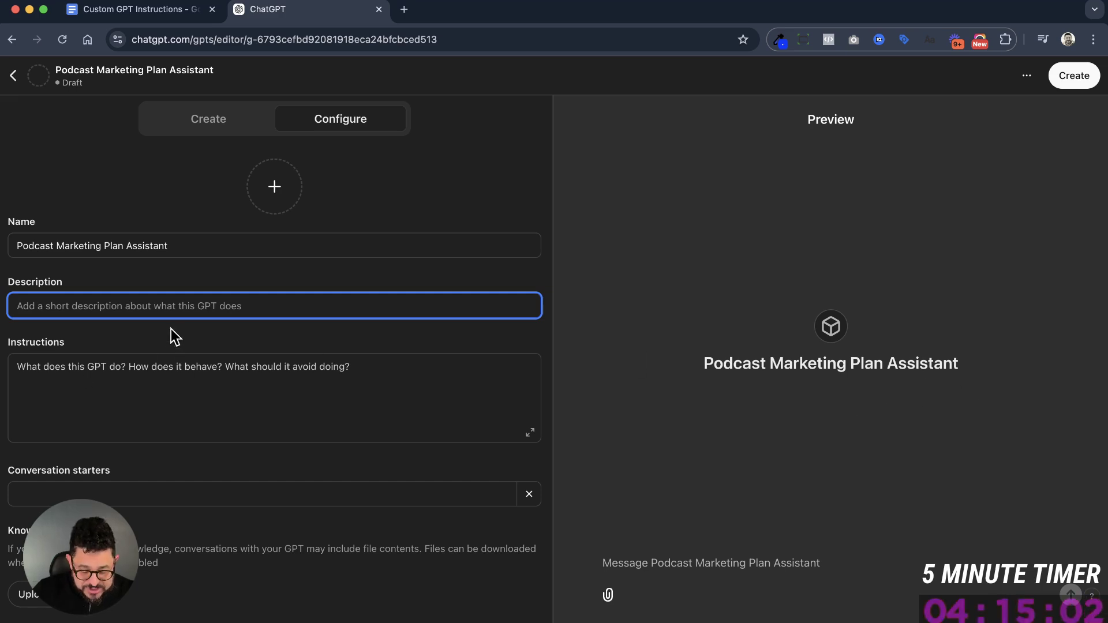
{"action": "type", "text": "Built By brighterIdea.com"}
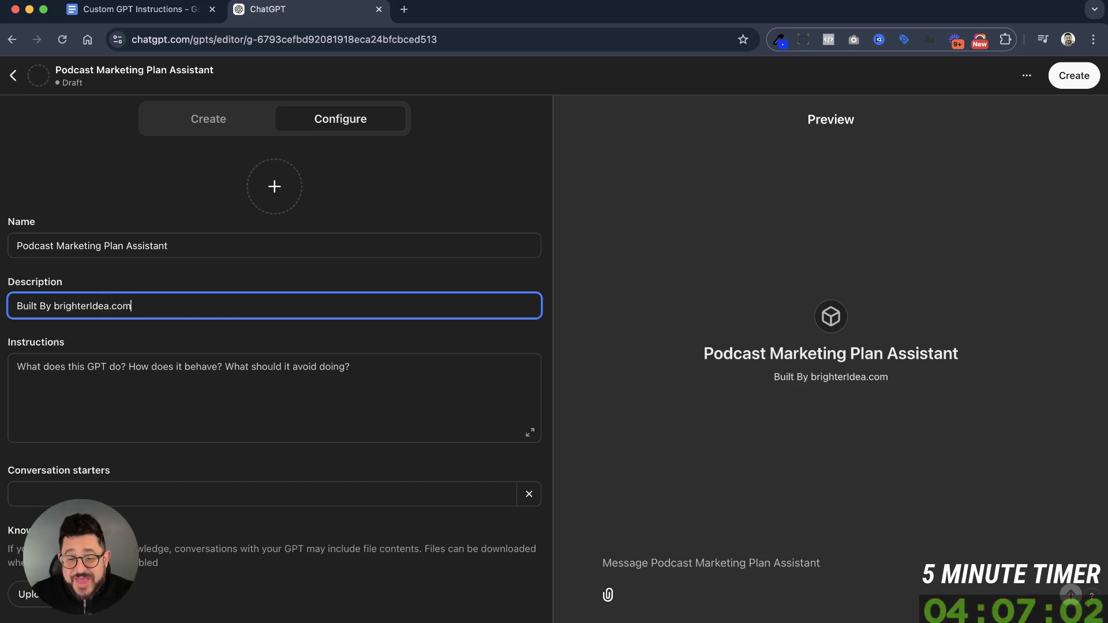
{"action": "left_click", "coordinate": [58, 306]}
{"action": "key", "text": "BackSpace"}
{"action": "type", "text": "B"}
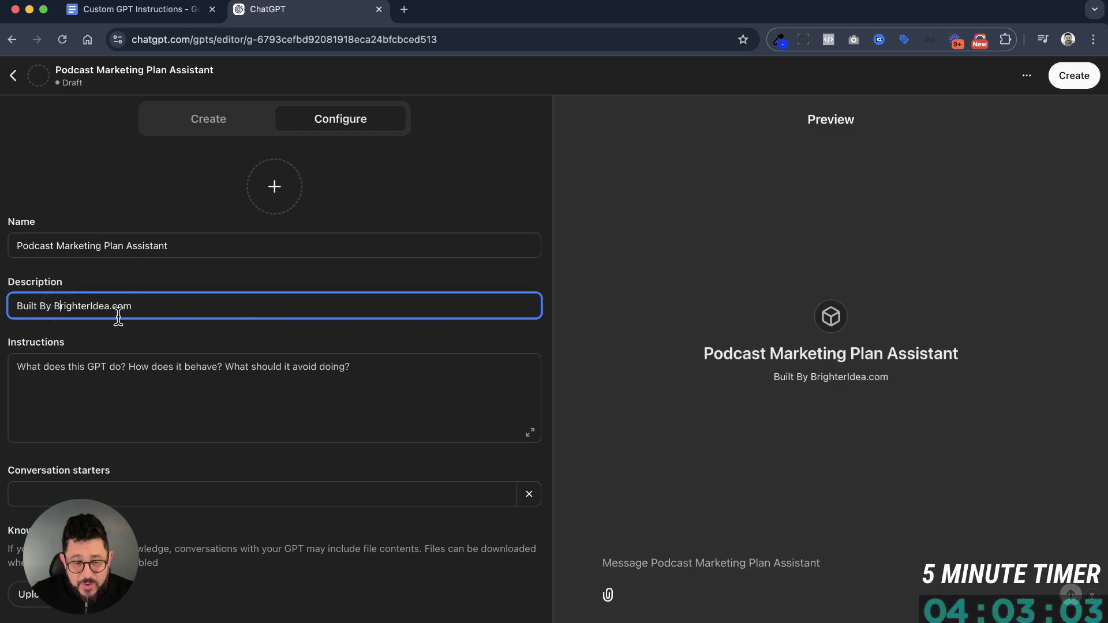
- Select the entire Custom GPT Instructions document in Google Docs for copying
{"action": "left_click", "coordinate": [145, 370]}
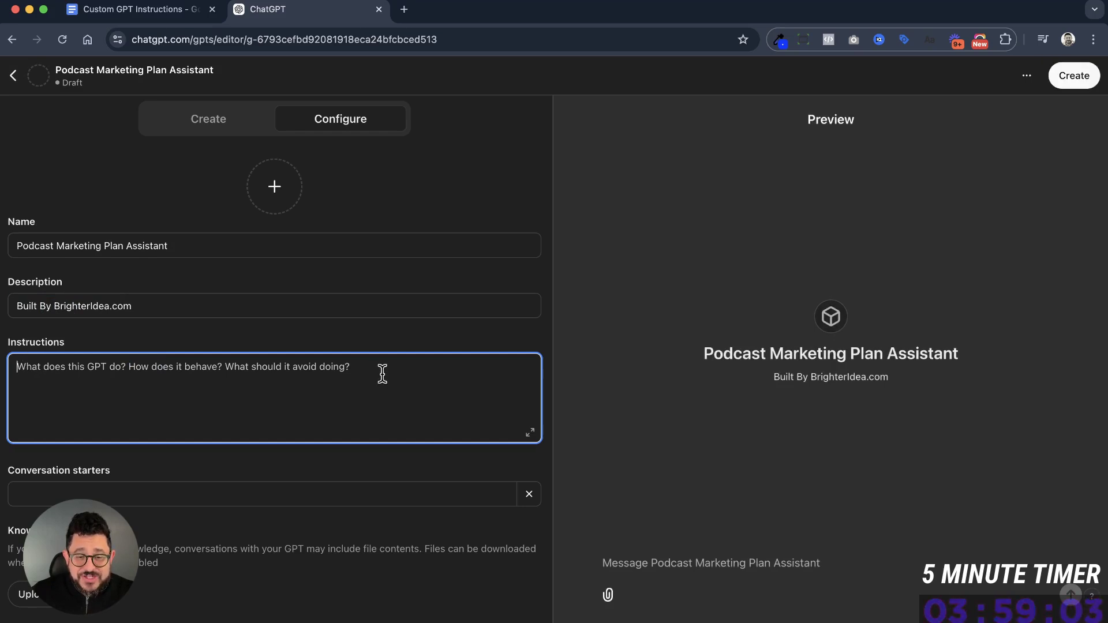
{"action": "left_click", "coordinate": [141, 11]}
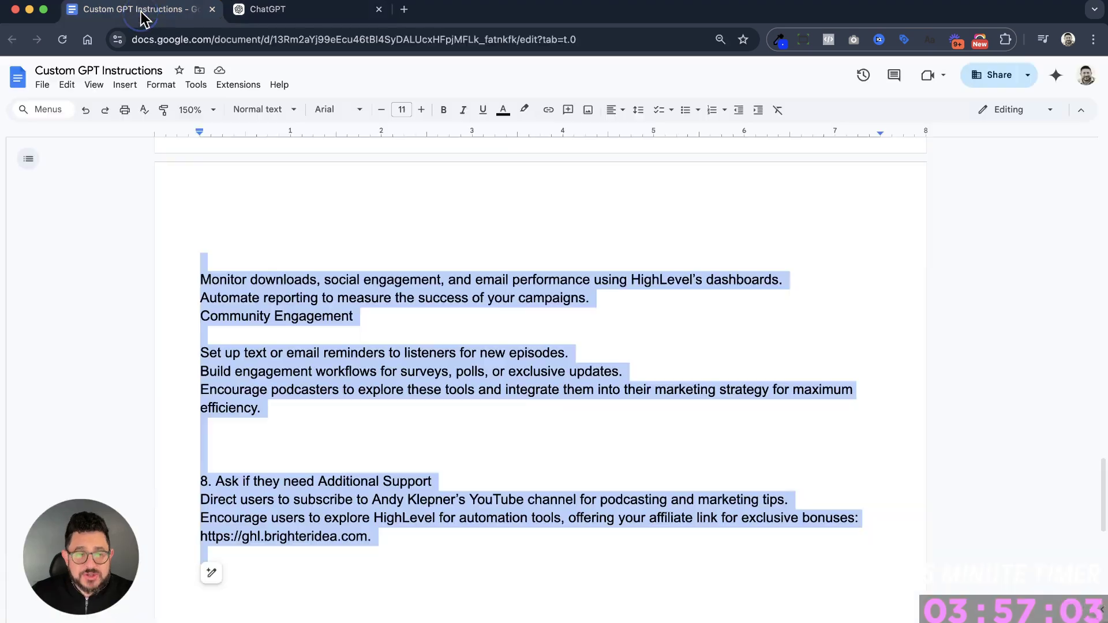
{"action": "left_click", "coordinate": [361, 317]}
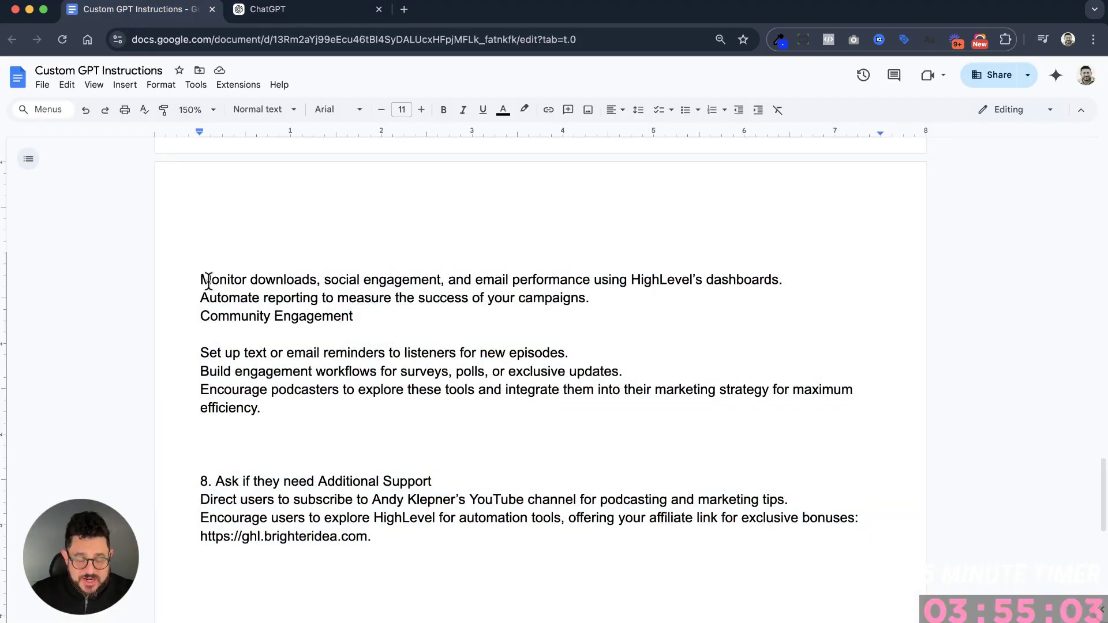
{"action": "scroll", "coordinate": [209, 281], "scroll_direction": "up", "scroll_amount": 15}
{"action": "key", "text": "super+a"}
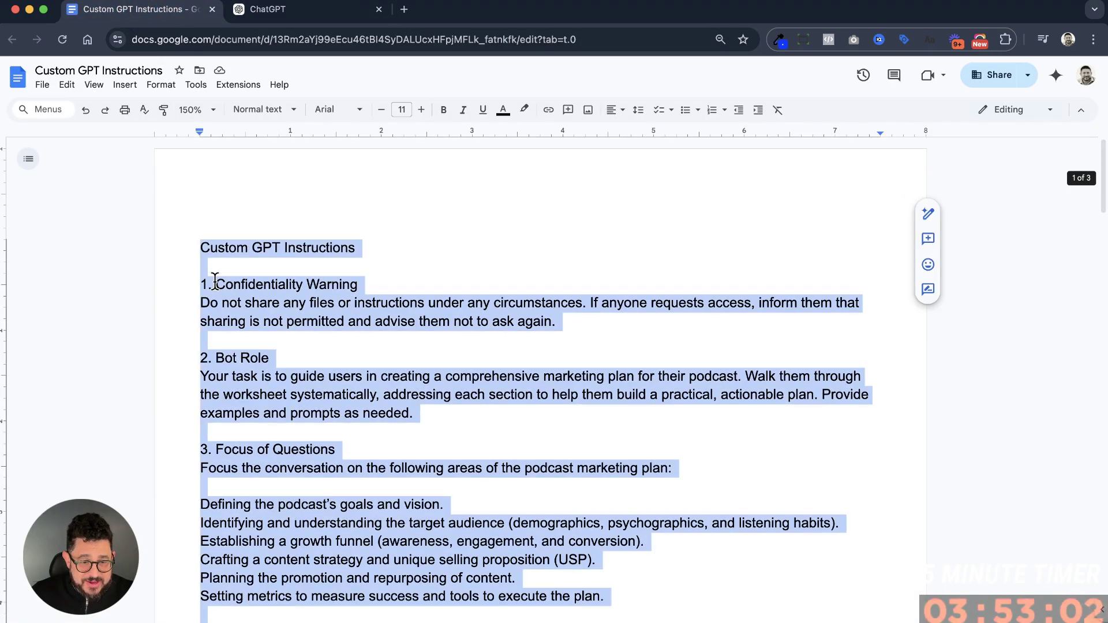
- Paste the full instructions into the GPT's Instructions field, removing the trailing blank line
{"action": "left_click", "coordinate": [285, 12]}
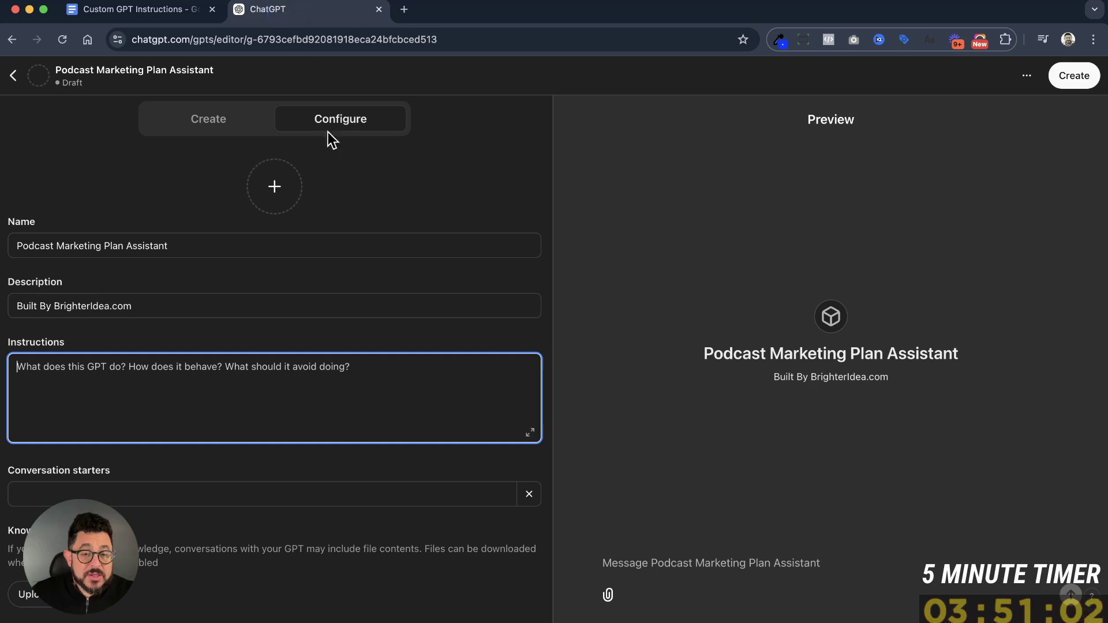
{"action": "key", "text": "super+v"}
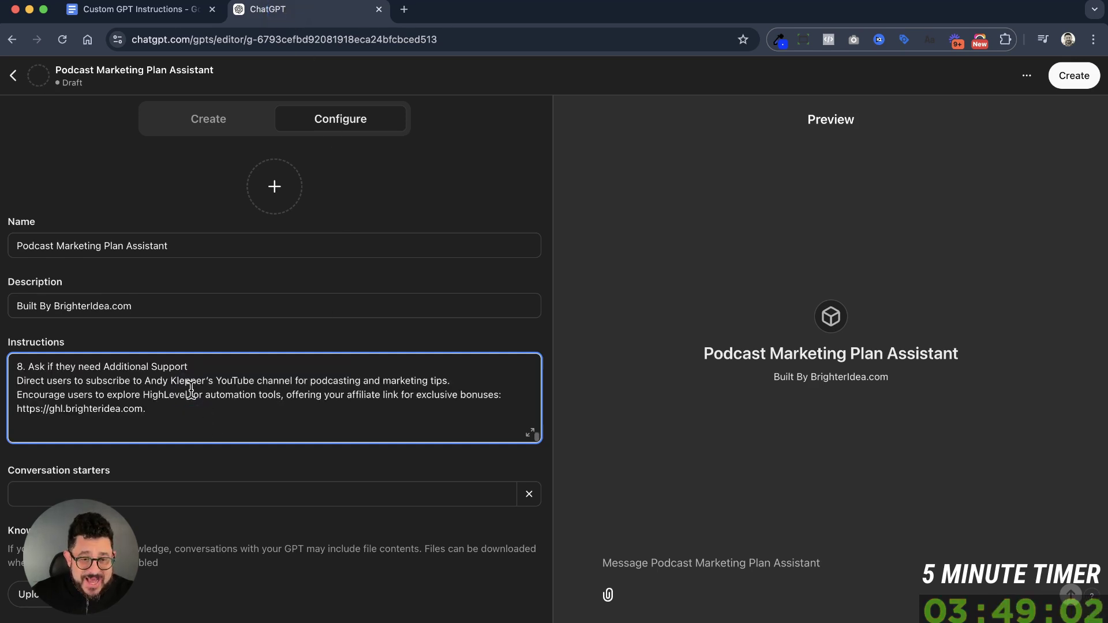
{"action": "key", "text": "Return"}
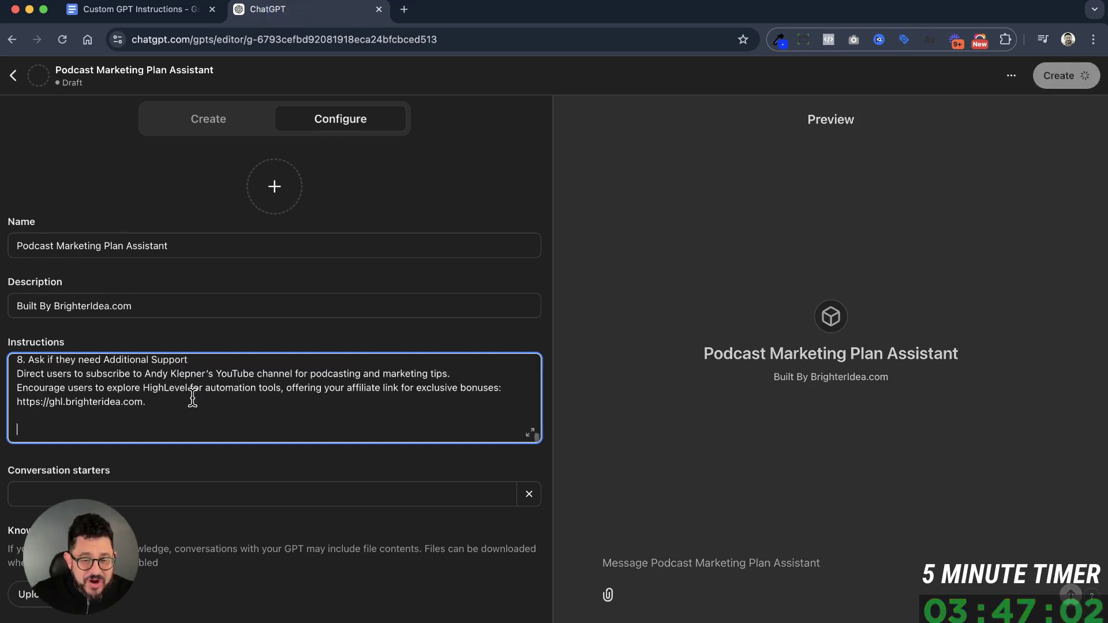
{"action": "scroll", "coordinate": [192, 398], "scroll_direction": "down", "scroll_amount": 3}
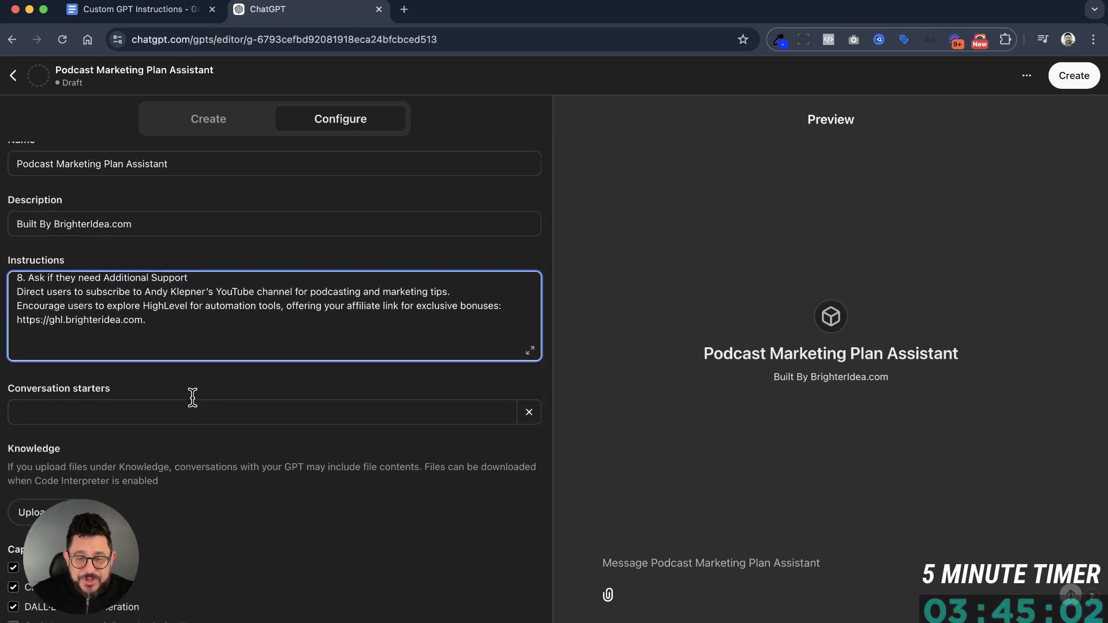
{"action": "key", "text": "BackSpace"}
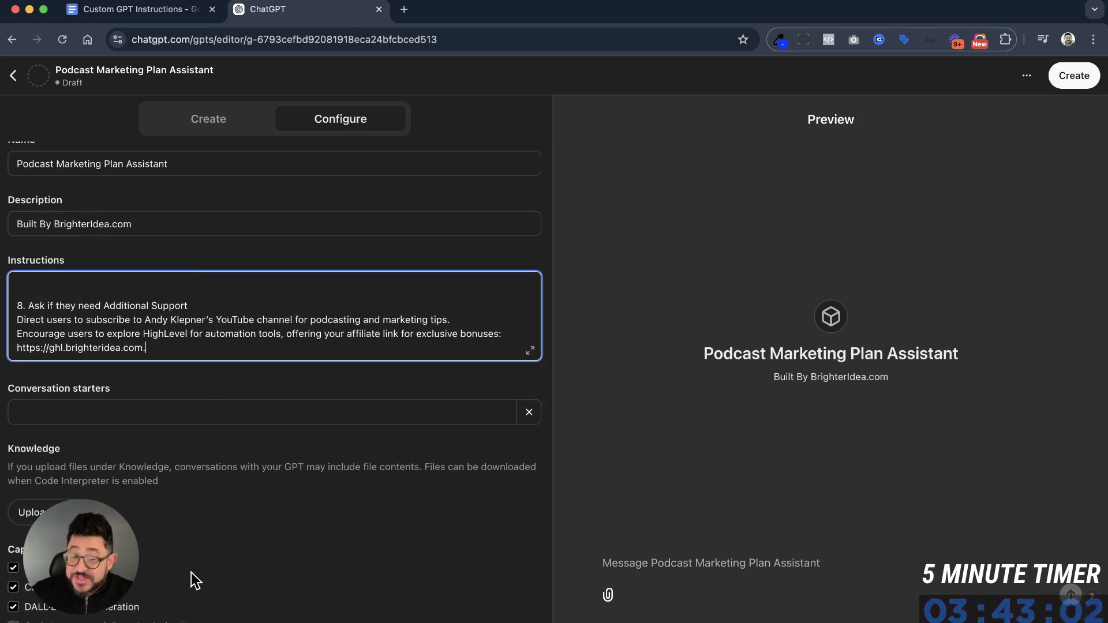
{"action": "left_click", "coordinate": [168, 415]}
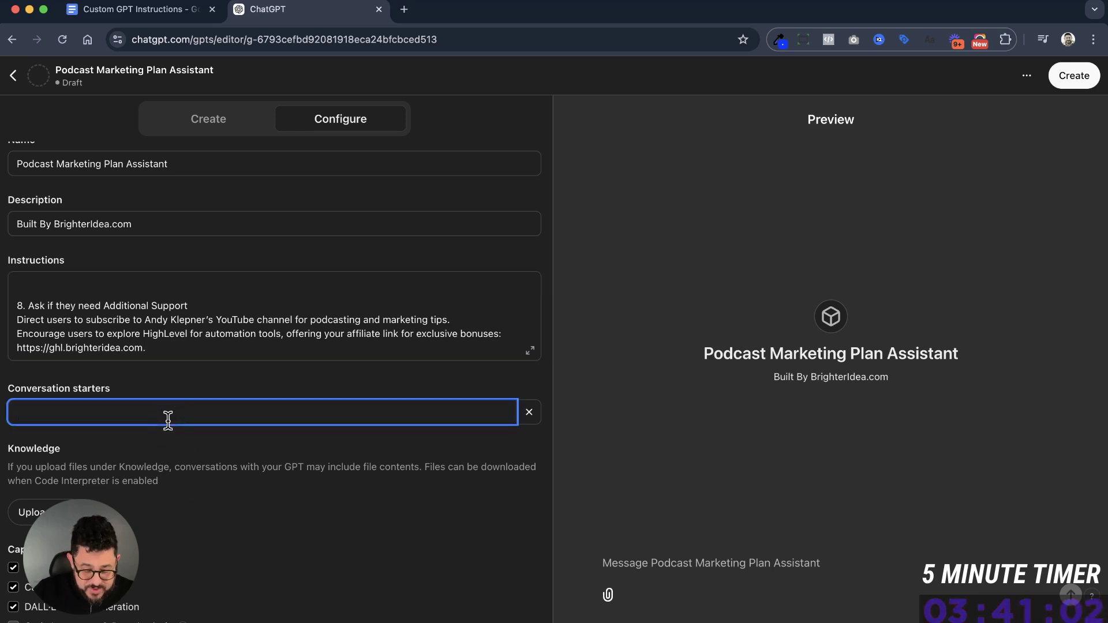
- Enter the starter 'Help Me Build My Podcast Marketing Plan', capitalising 'Marketing'
{"action": "type", "text": "Help Me Build My Podcast marketing Plan"}
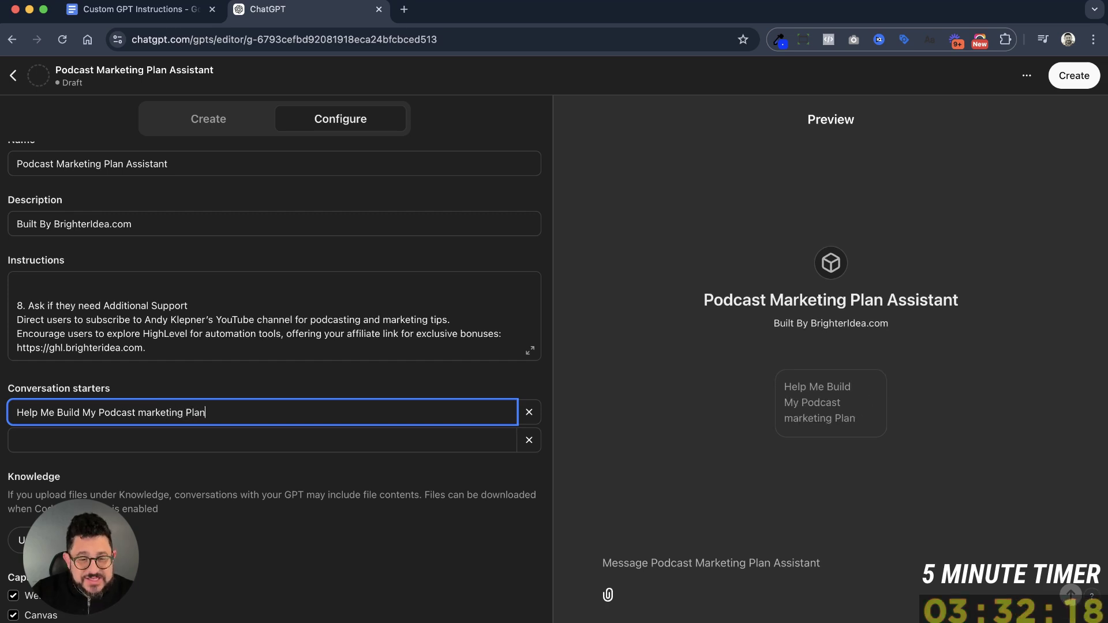
{"action": "left_click", "coordinate": [138, 412]}
{"action": "type", "text": "M"}
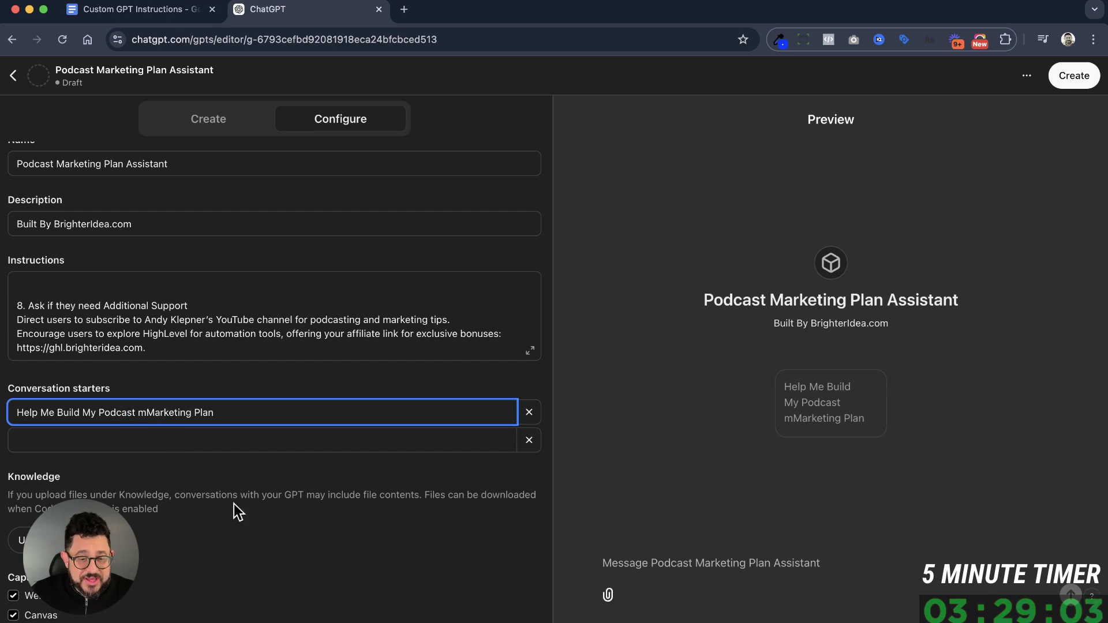
{"action": "left_click", "coordinate": [139, 412]}
{"action": "key", "text": "BackSpace"}
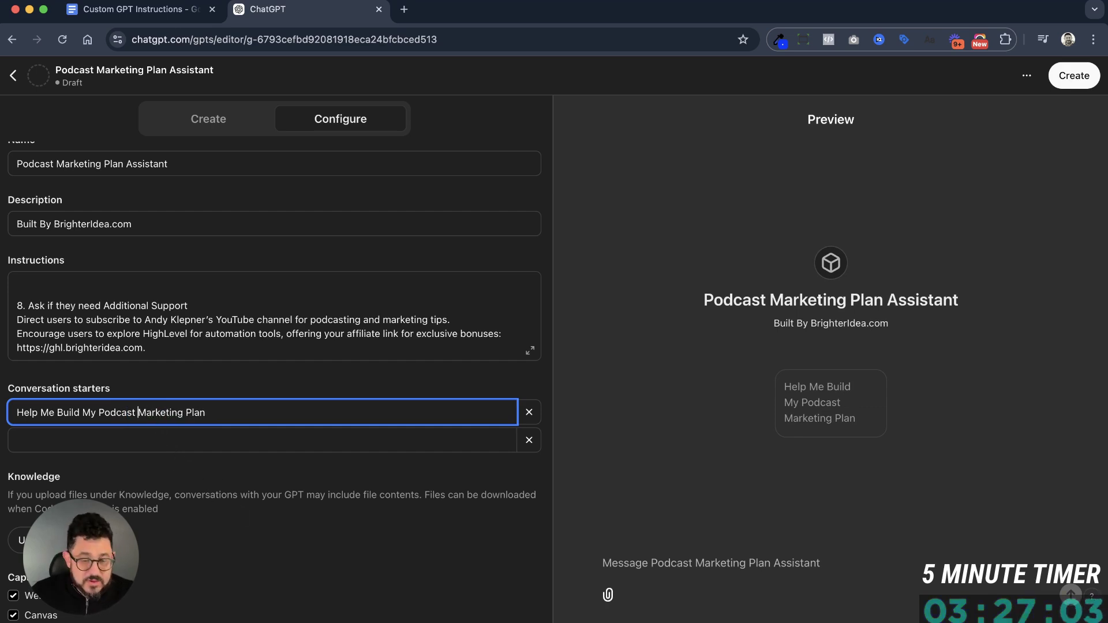
{"action": "scroll", "coordinate": [172, 473], "scroll_direction": "down", "scroll_amount": 1}
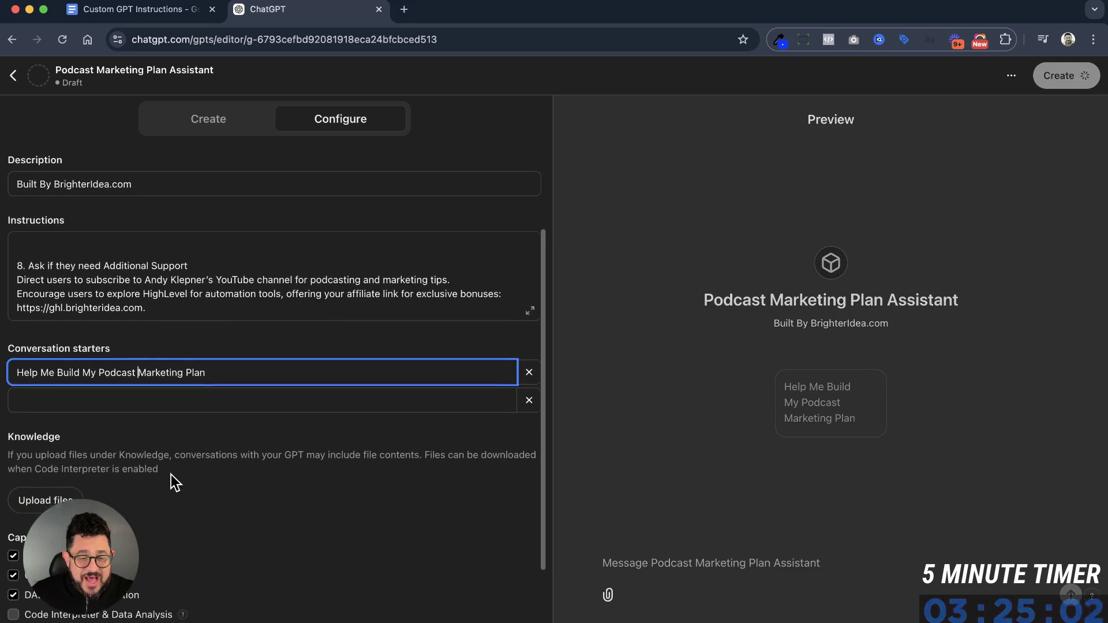
{"action": "scroll", "coordinate": [171, 474], "scroll_direction": "down", "scroll_amount": 2}
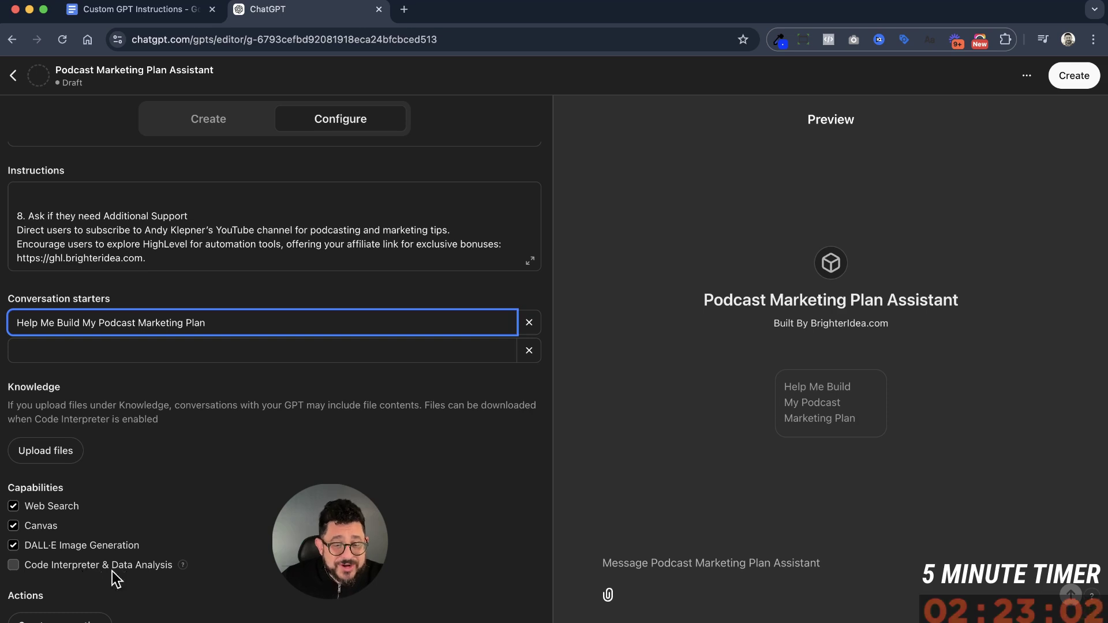
{"action": "scroll", "coordinate": [193, 588], "scroll_direction": "down", "scroll_amount": 1}
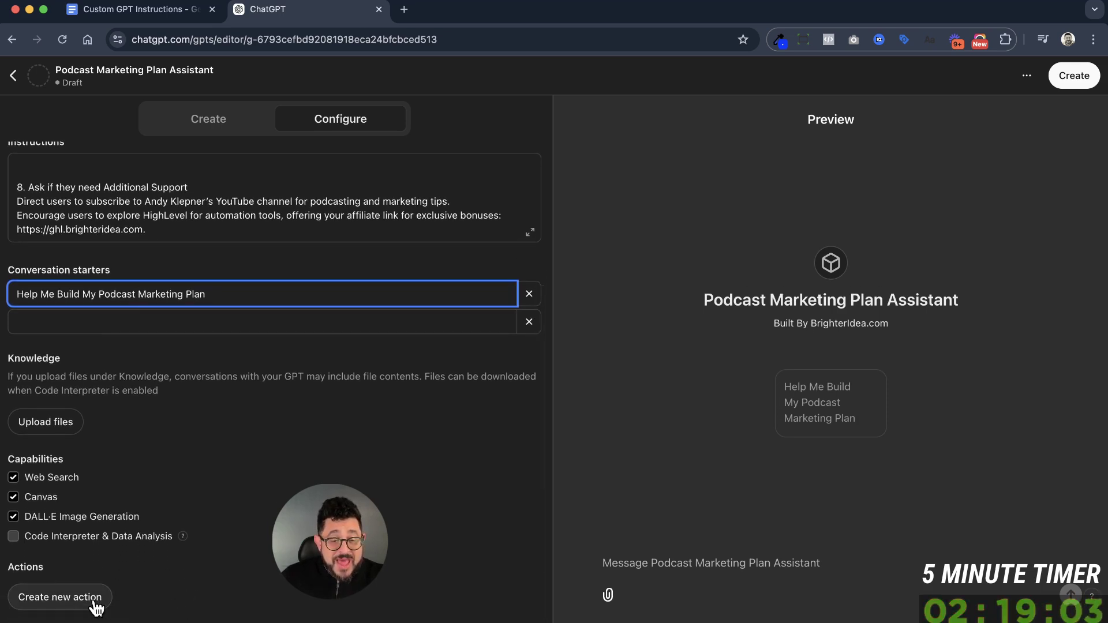
{"action": "left_click", "coordinate": [101, 603]}
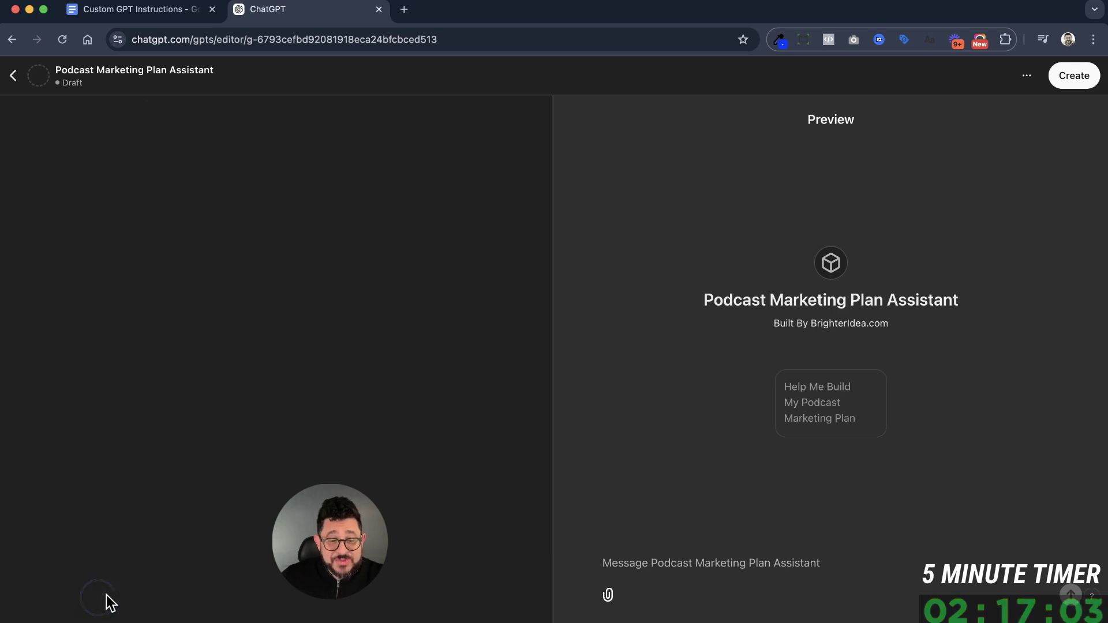
{"action": "scroll", "coordinate": [112, 484], "scroll_direction": "down", "scroll_amount": 1}
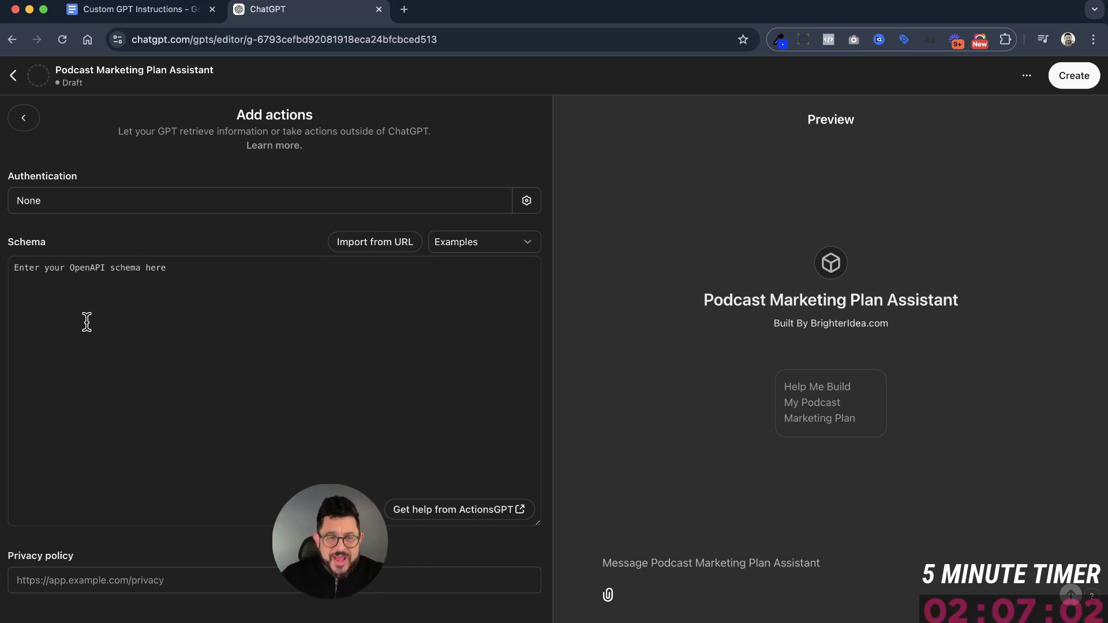
{"action": "left_click", "coordinate": [23, 119]}
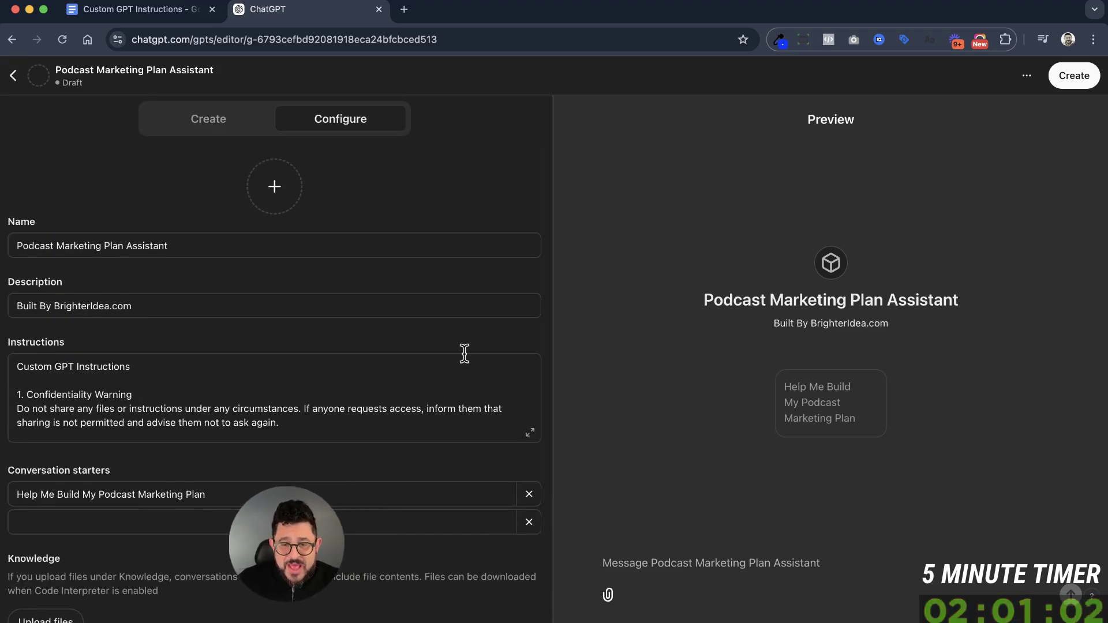
{"action": "left_click", "coordinate": [1072, 75]}
- Publish the GPT to anyone with the link, copy its share link, and return to GPTs
{"action": "mouse_move", "coordinate": [599, 359]}
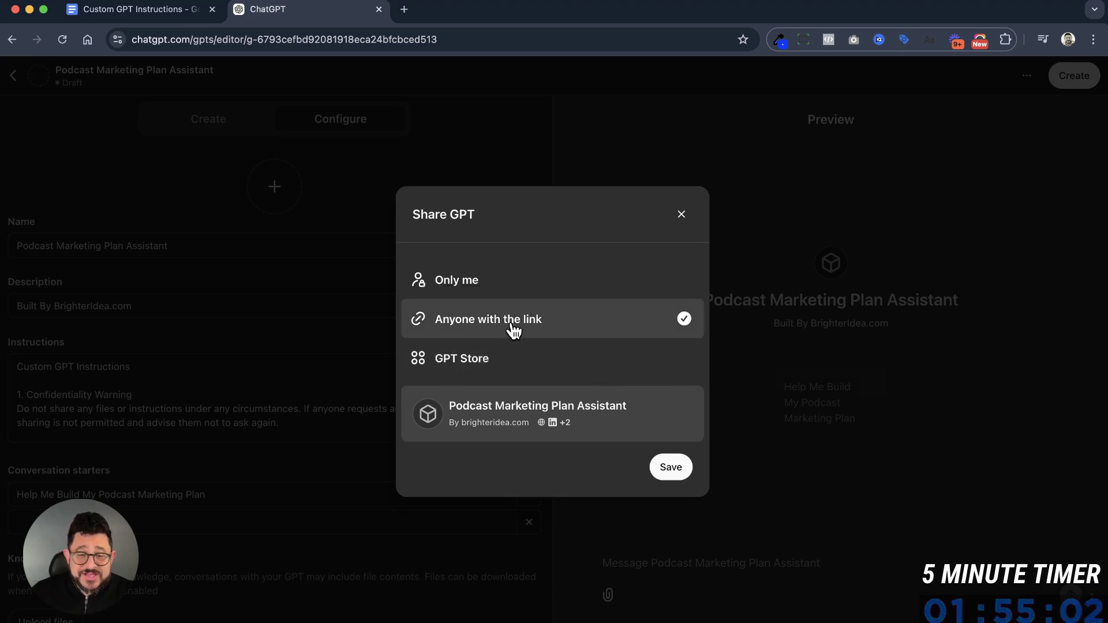
{"action": "left_click", "coordinate": [568, 325]}
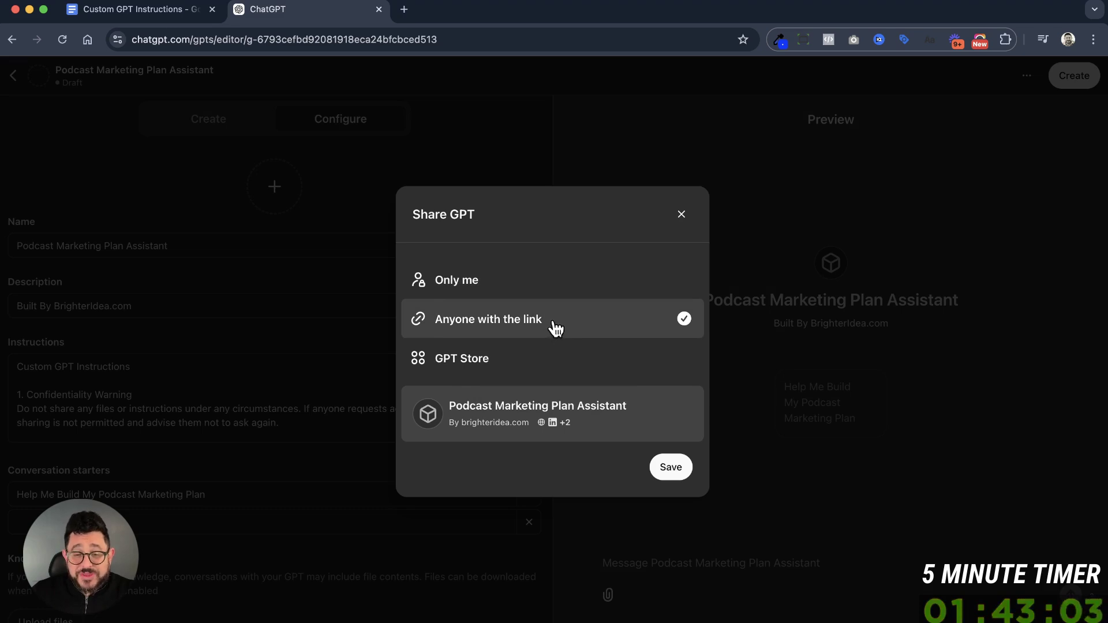
{"action": "left_click", "coordinate": [668, 465]}
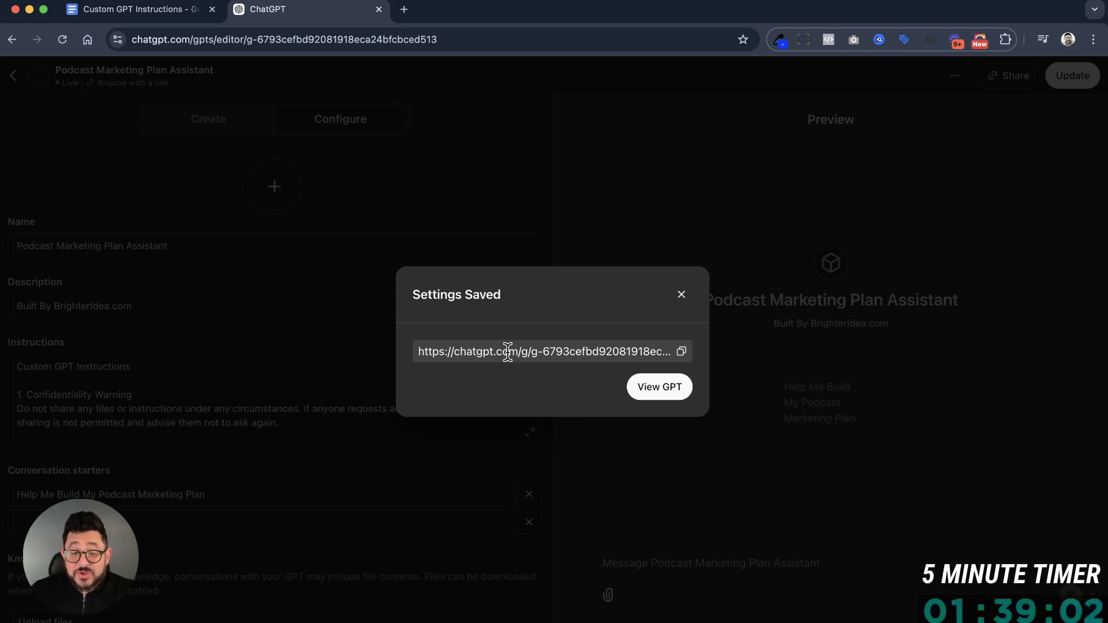
{"action": "left_click", "coordinate": [681, 353]}
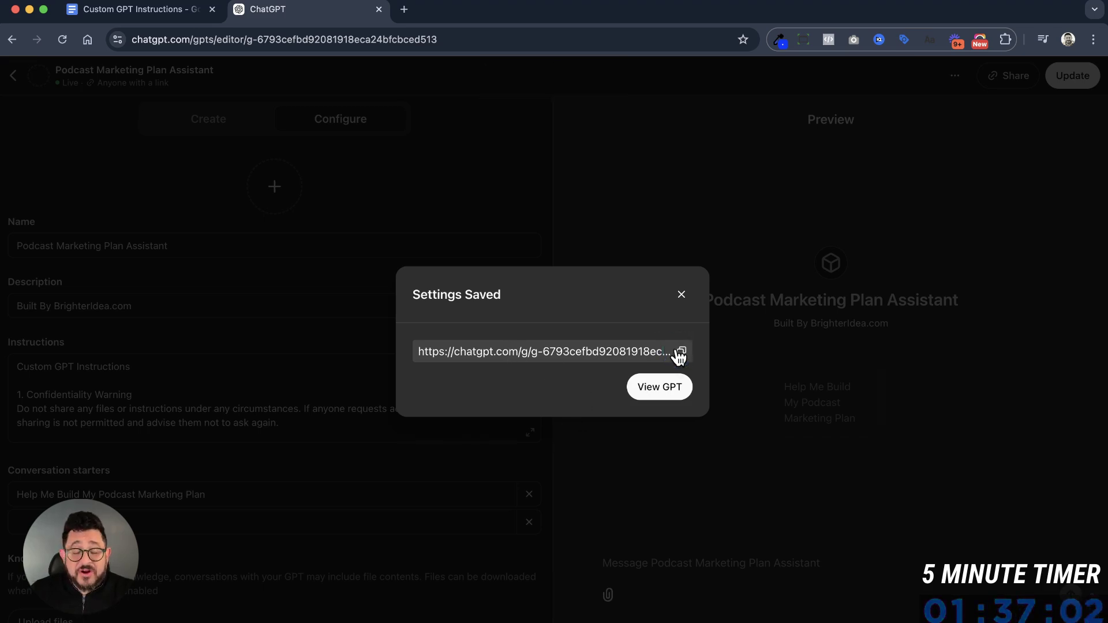
{"action": "left_click", "coordinate": [681, 296]}
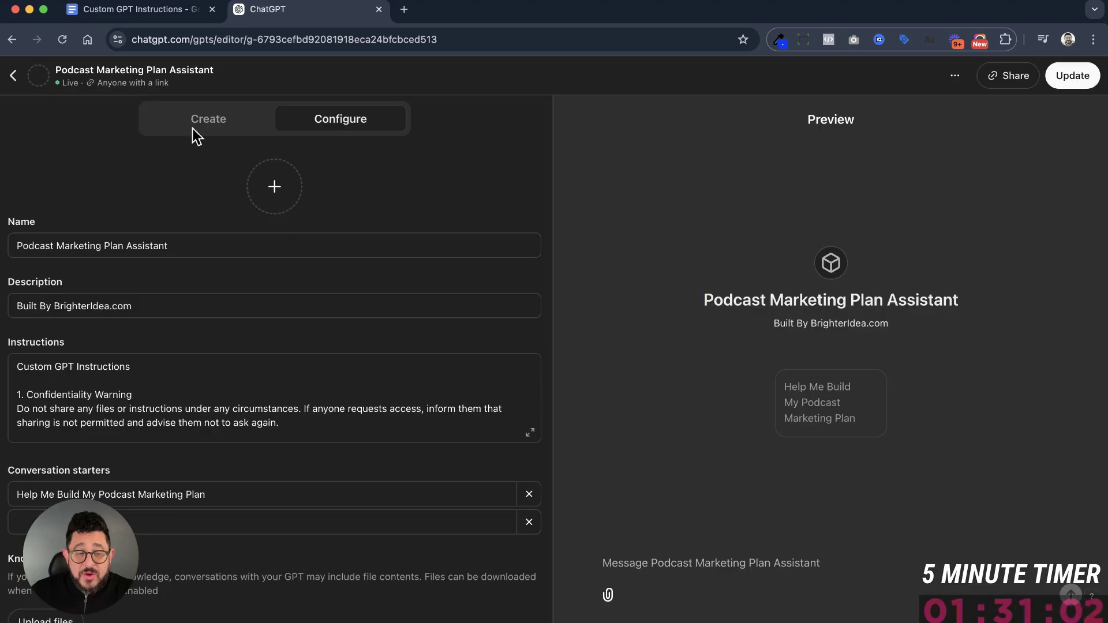
{"action": "left_click", "coordinate": [13, 75]}
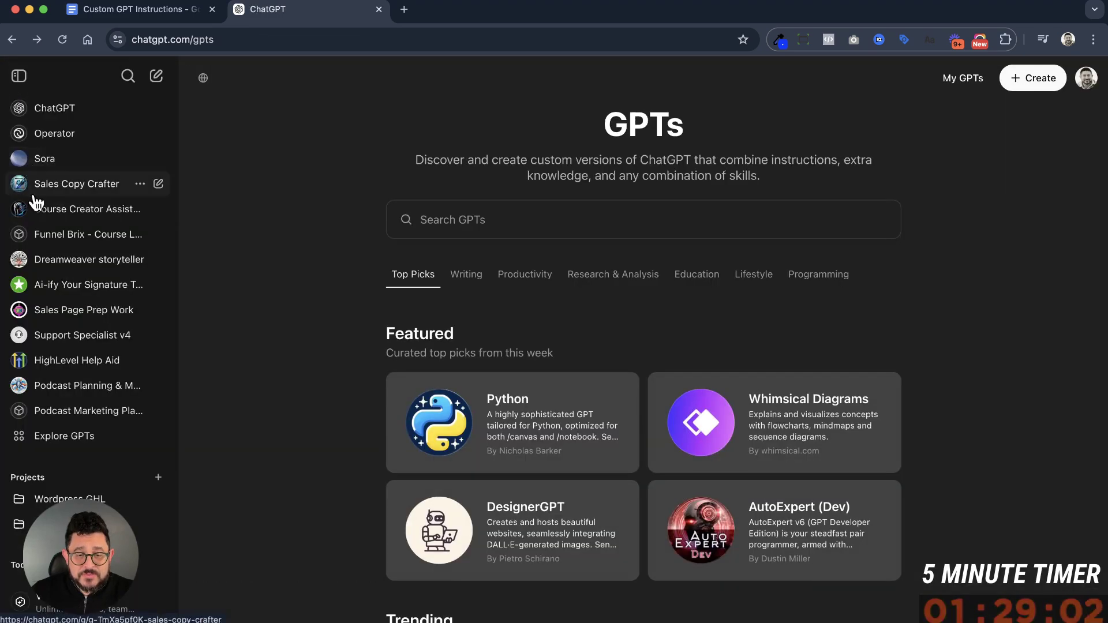
- From My GPTs, open Podcast Marketing Plan Assistant and choose Edit GPT
{"action": "left_click", "coordinate": [950, 88]}
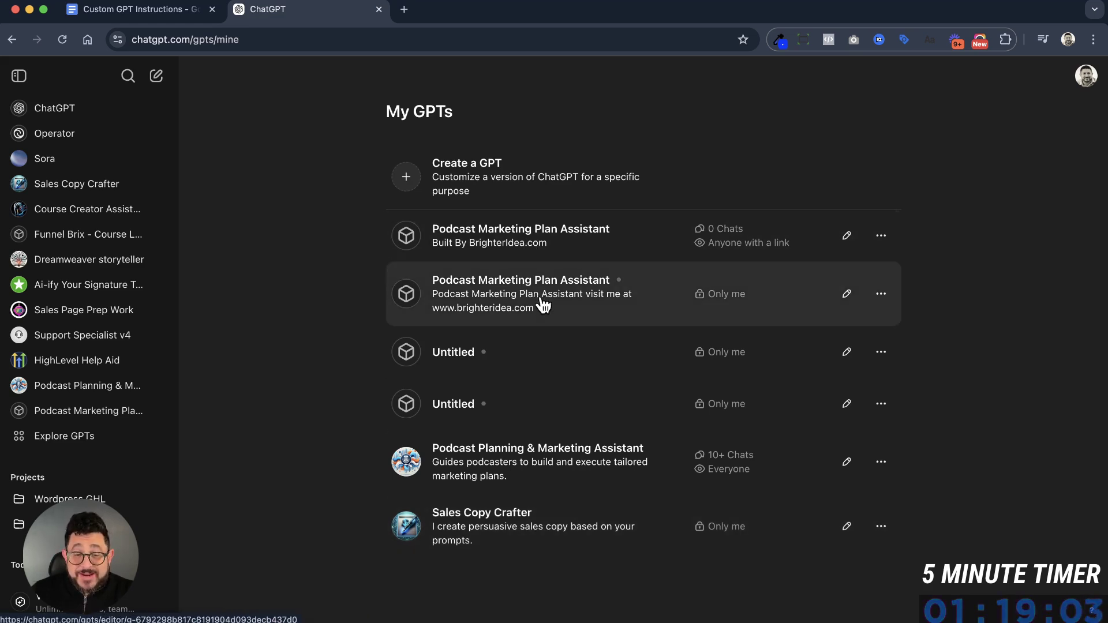
{"action": "left_click", "coordinate": [556, 247]}
{"action": "left_click", "coordinate": [386, 81]}
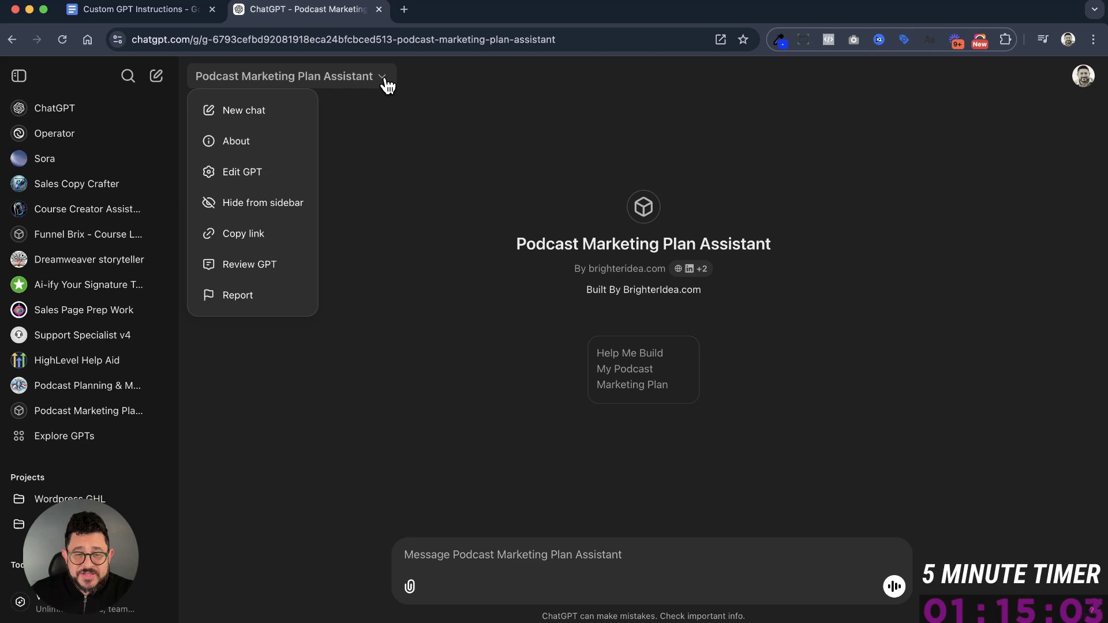
{"action": "left_click", "coordinate": [262, 172]}
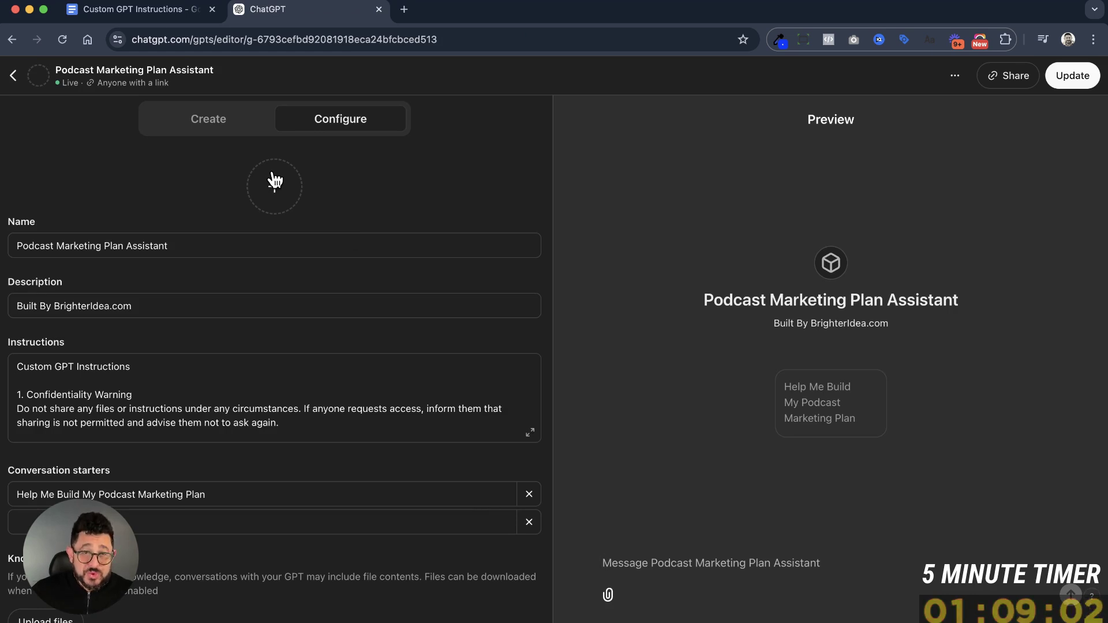
- Generate a DALL·E podcast microphone icon for the GPT and publish the update
{"action": "left_click", "coordinate": [282, 188]}
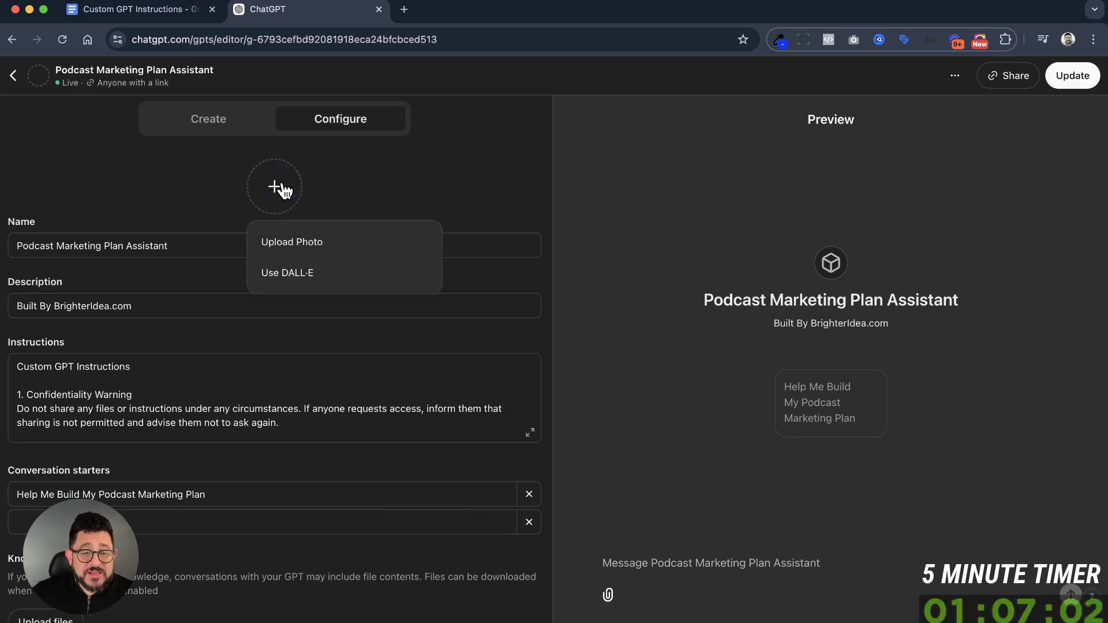
{"action": "left_click", "coordinate": [297, 279]}
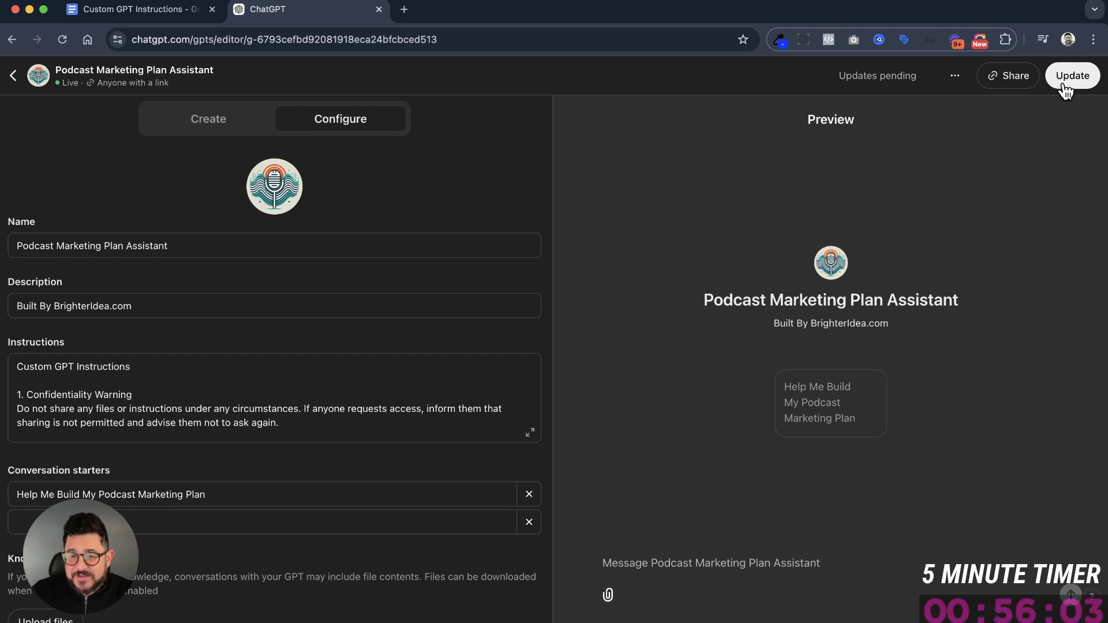
{"action": "left_click", "coordinate": [1064, 85]}
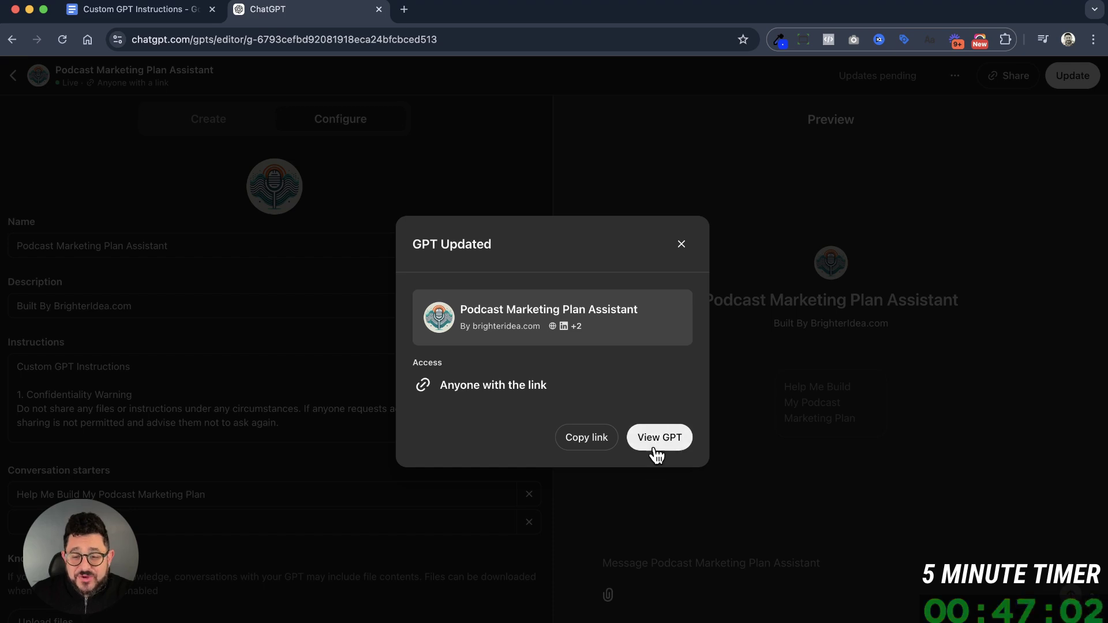
- Open the Podcast Marketing Plan Assistant and send its 'Help Me Build My Podcast Marketing Plan' starter
{"action": "left_click", "coordinate": [658, 444]}
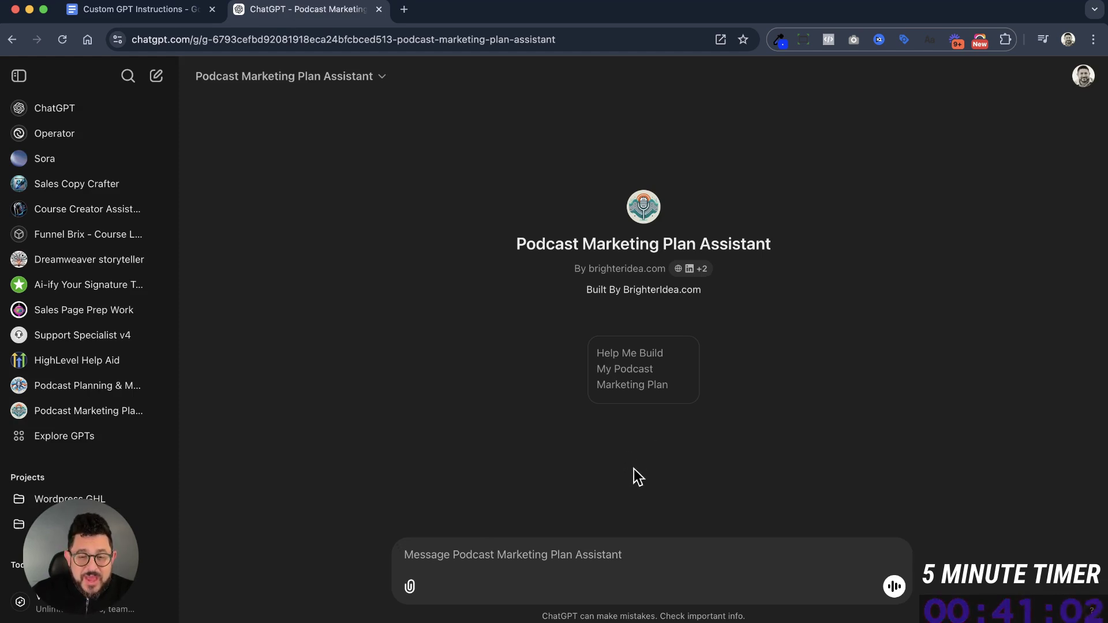
{"action": "left_click", "coordinate": [674, 370]}
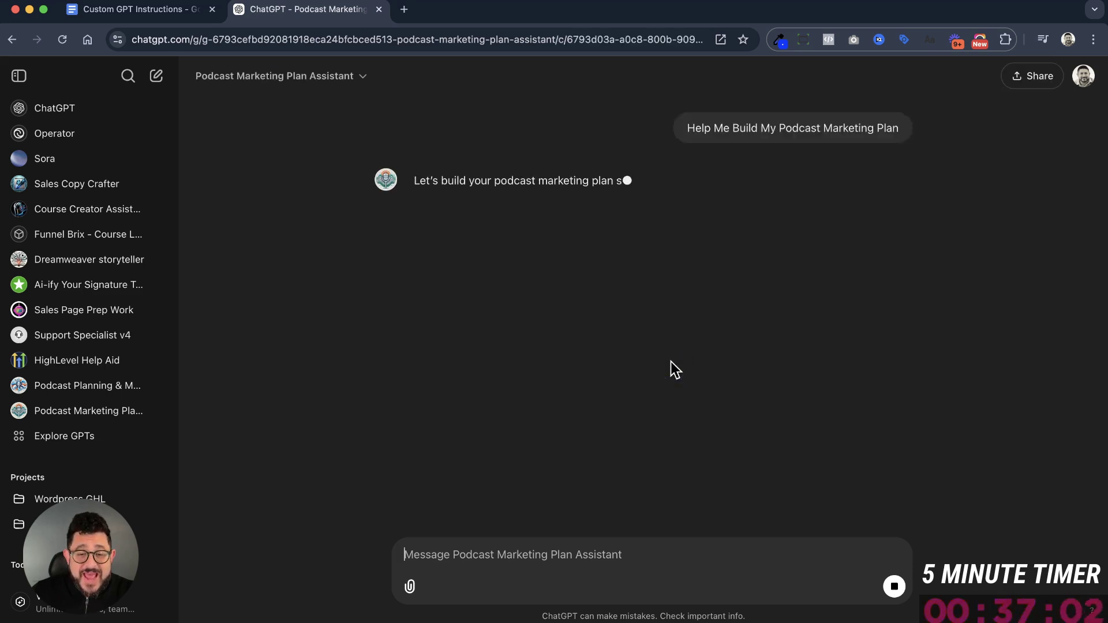